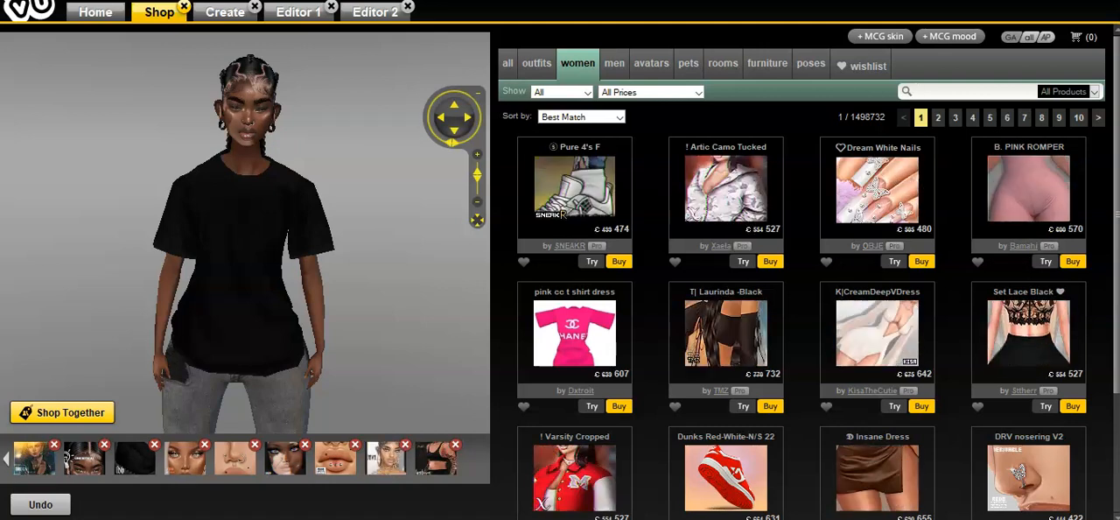
pyautogui.scroll(-2, 802, 262)
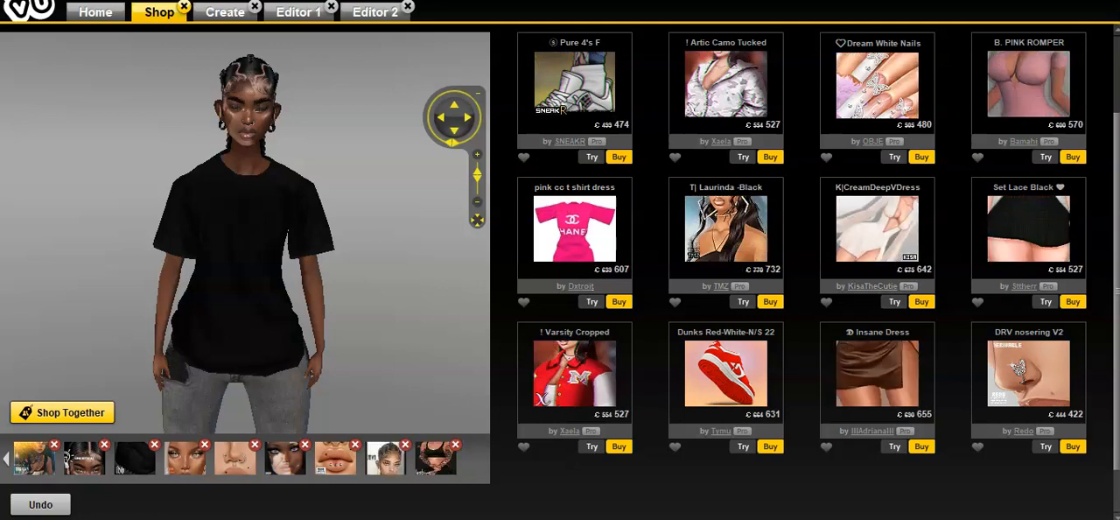
pyautogui.scroll(1, 1028, 105)
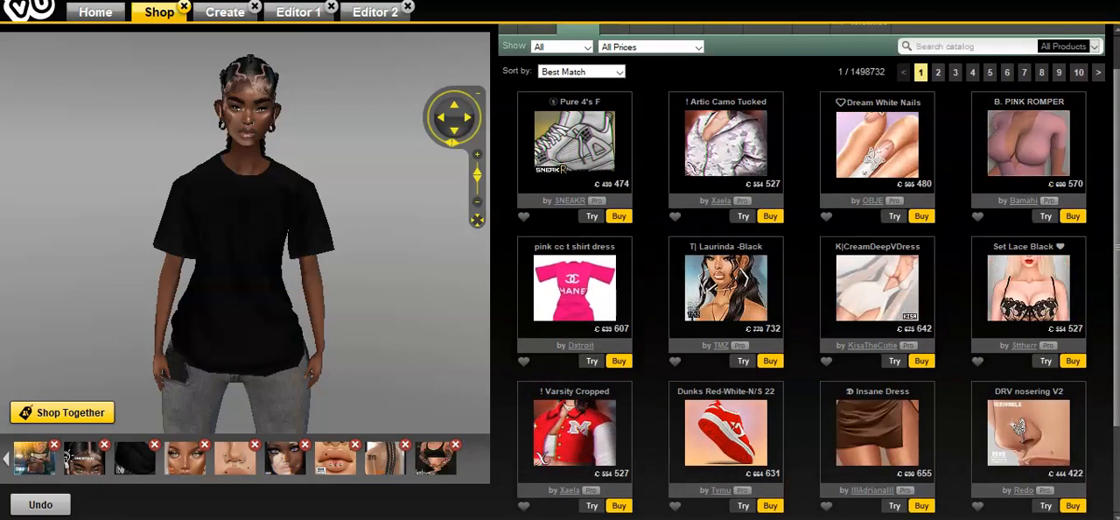
# Step: Page through the women's shop results to pages 2, 3 and 4
pyautogui.click(937, 72)
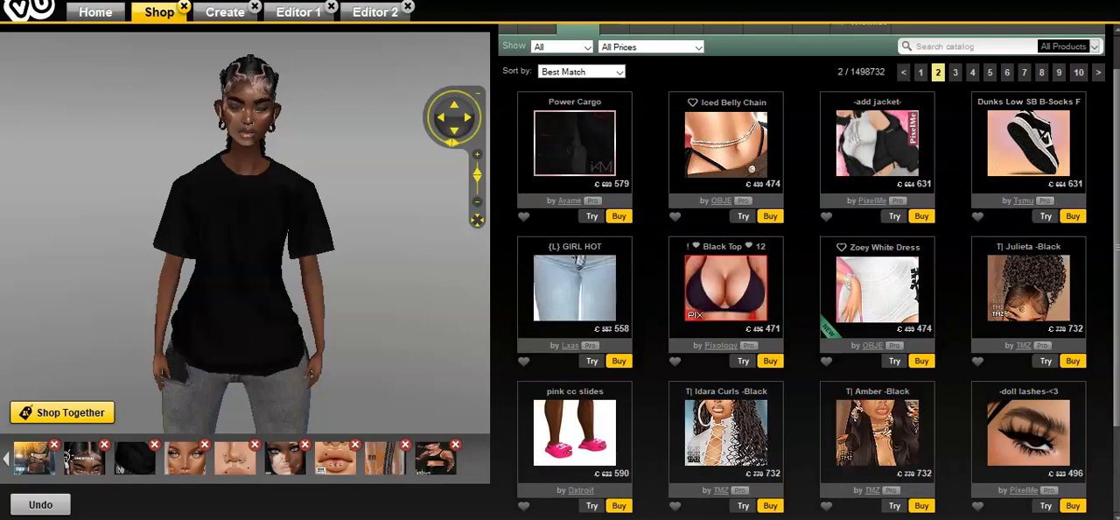
pyautogui.scroll(-1, 801, 263)
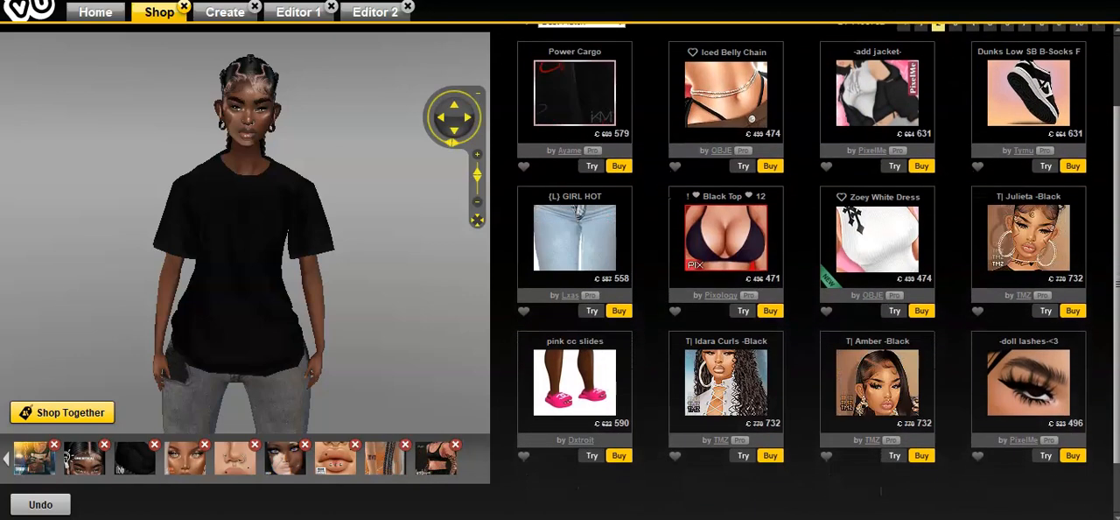
pyautogui.scroll(1, 726, 131)
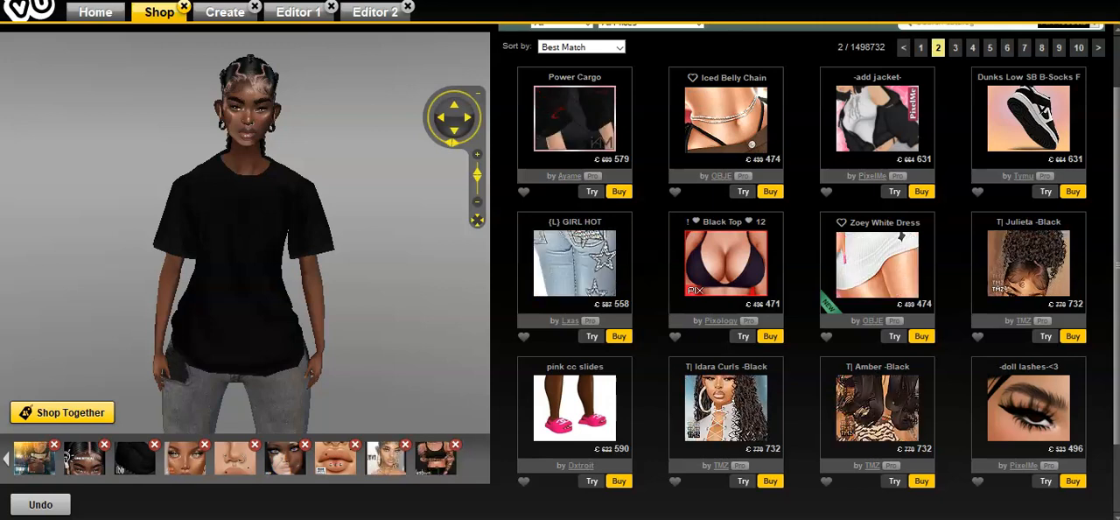
pyautogui.click(955, 47)
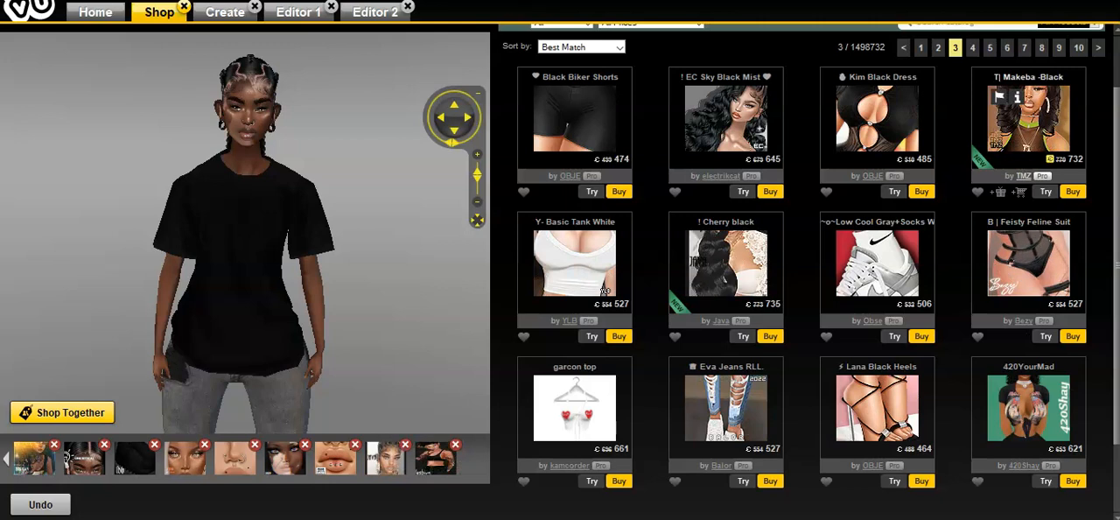
pyautogui.click(971, 47)
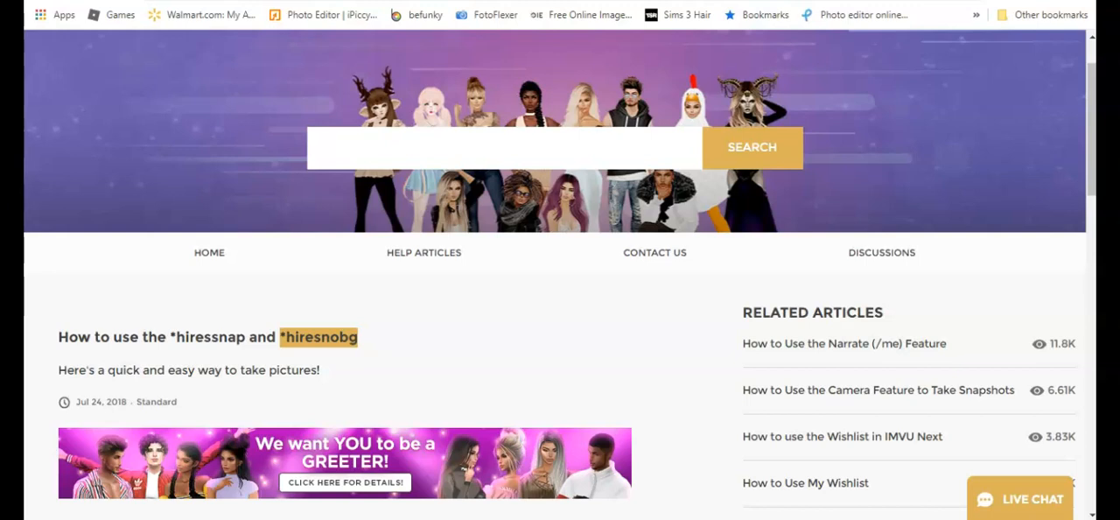
# Step: Copy the highlighted '*hiresnobg' command from the help article title
pyautogui.rightClick(298, 338)
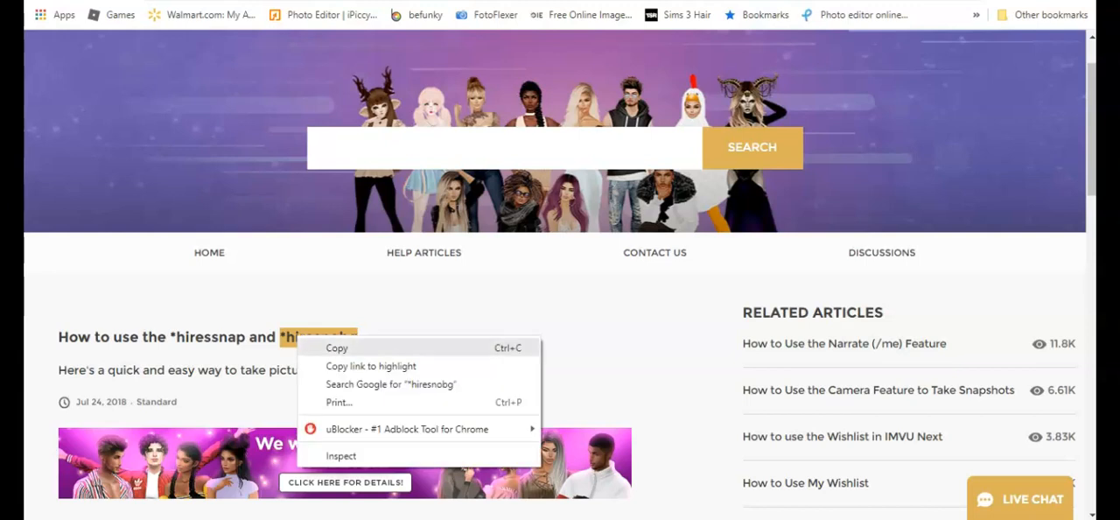
pyautogui.click(337, 347)
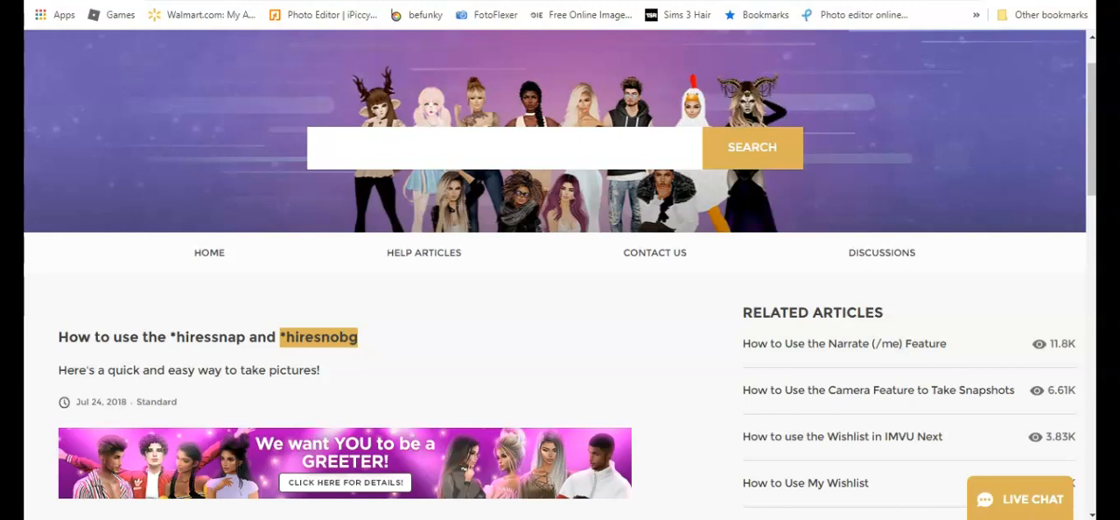
# Step: Switch back to the IMVU editor showing the denim off-shoulder jacket
pyautogui.hotkey('alt', 'Tab')
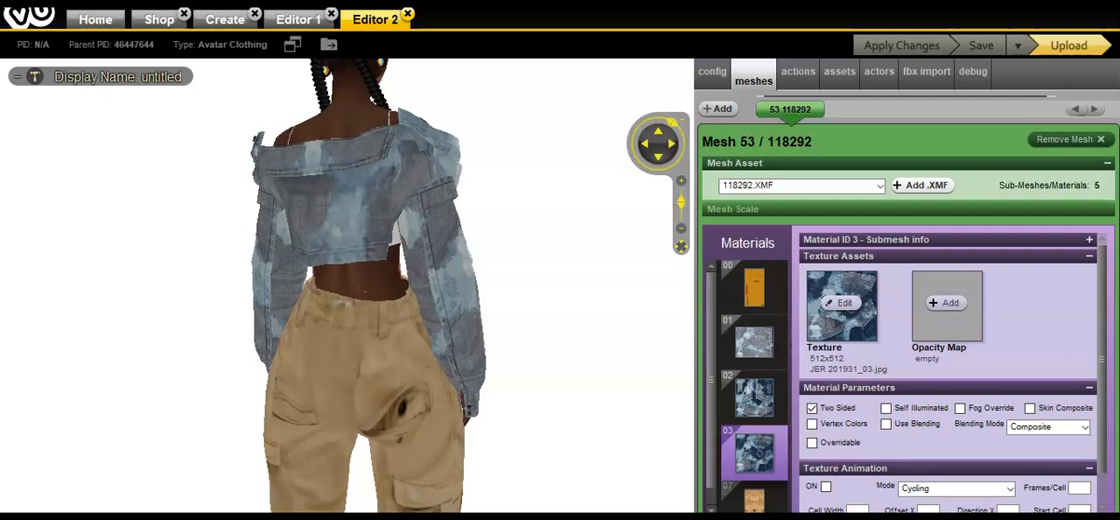
pyautogui.scroll(-5, 368, 280)
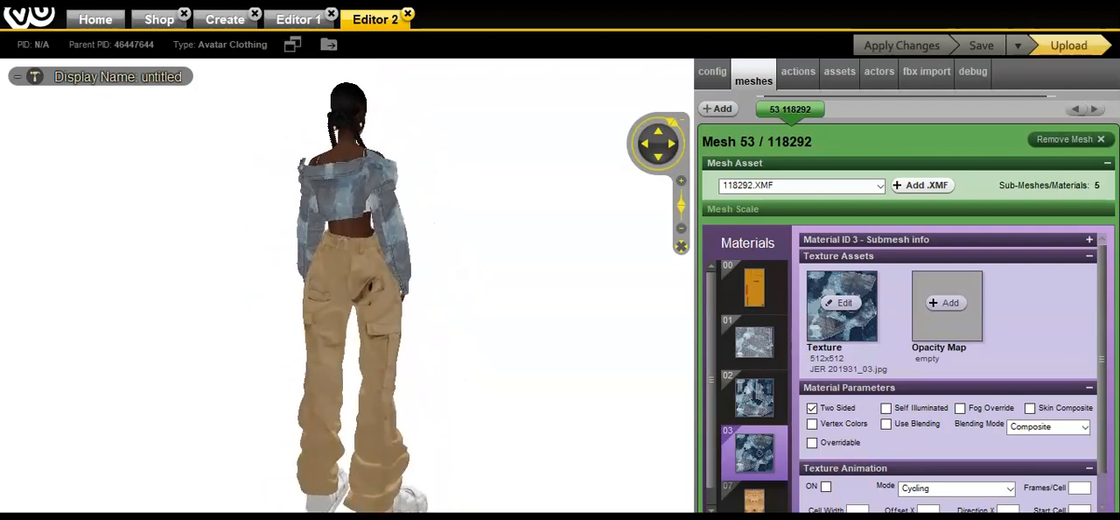
pyautogui.scroll(3, 367, 280)
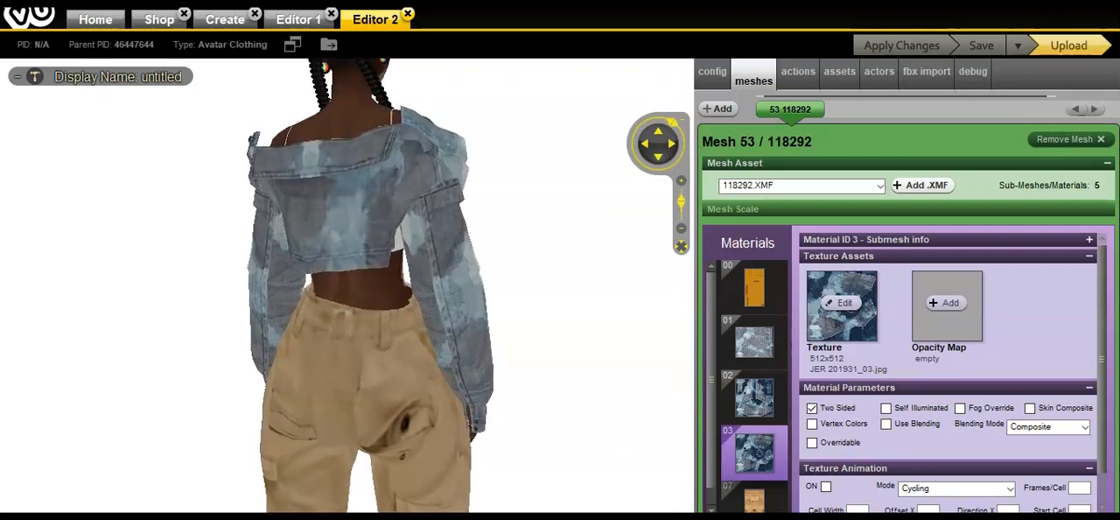
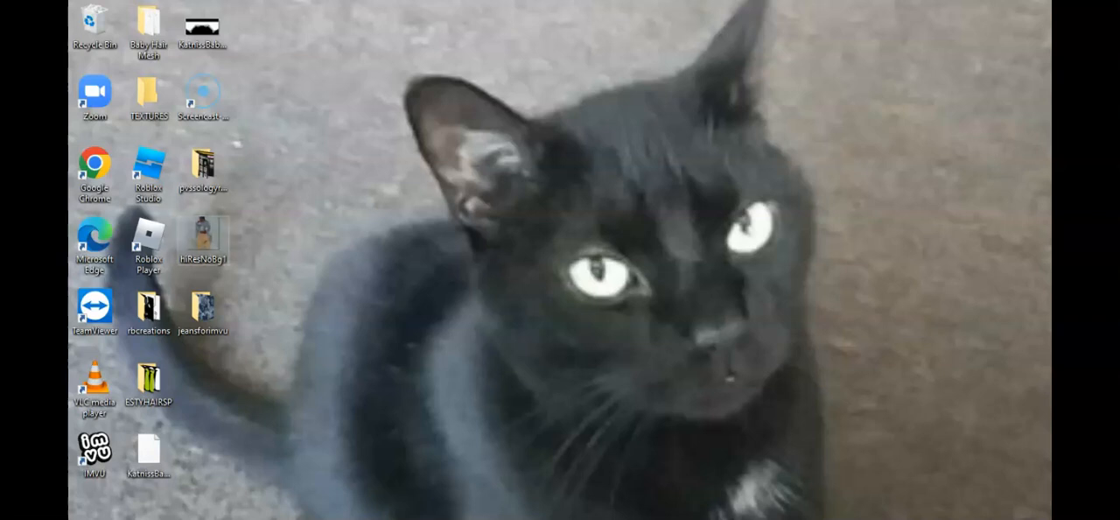
# Step: Select the hiResNoBg1 render on the desktop before switching to iPiccy in Chrome
pyautogui.click(203, 241)
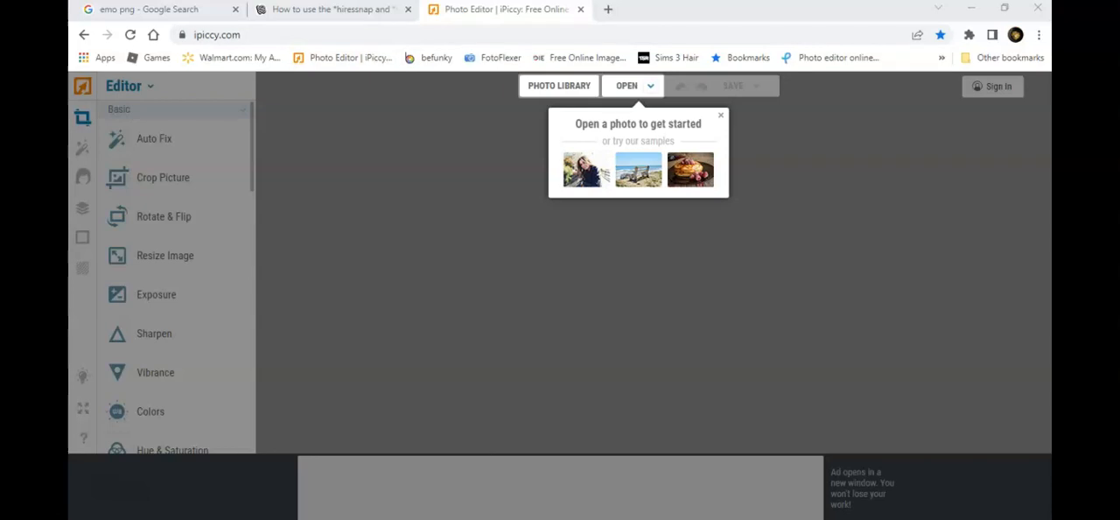
# Step: Dismiss the start prompt and load the hiResNoBg1 transparent render onto the iPiccy canvas
pyautogui.press('Escape')
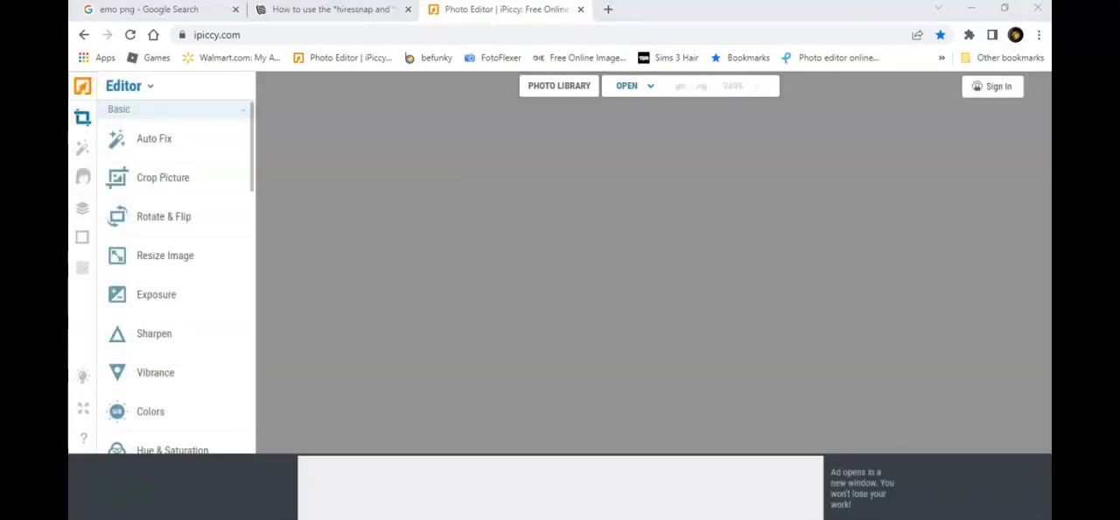
pyautogui.scroll(-3, 393, 103)
pyautogui.scroll(-3, 393, 104)
pyautogui.scroll(-1, 393, 103)
pyautogui.scroll(1, 393, 103)
pyautogui.click(317, 122)
pyautogui.press('Return')
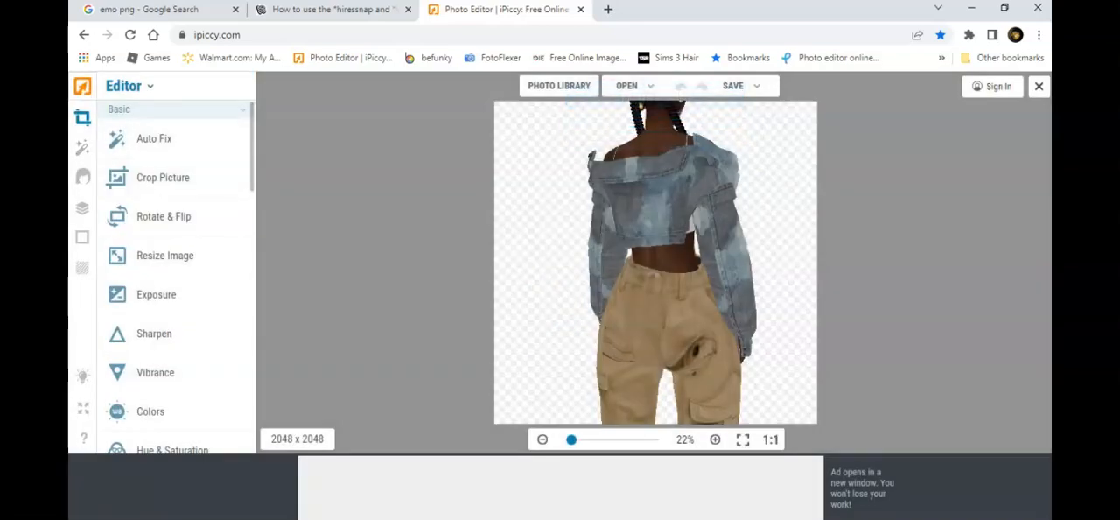
# Step: Apply the HDR Picture effect at strength 15 and return to the Basic tools
pyautogui.click(82, 147)
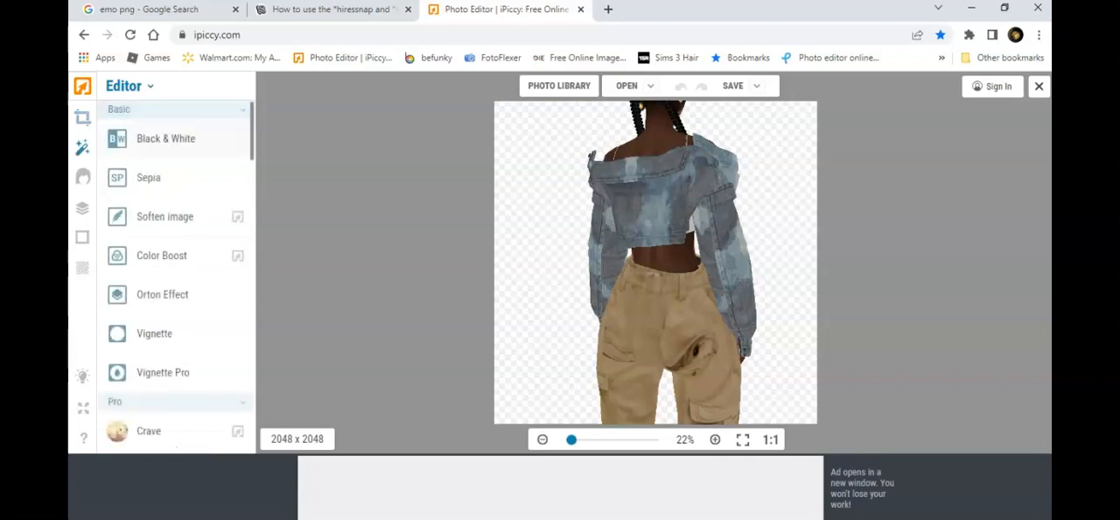
pyautogui.scroll(-2, 175, 277)
pyautogui.scroll(-3, 174, 277)
pyautogui.scroll(-2, 175, 277)
pyautogui.scroll(-3, 177, 277)
pyautogui.scroll(-2, 177, 277)
pyautogui.scroll(-2, 177, 277)
pyautogui.scroll(-2, 176, 278)
pyautogui.scroll(-1, 176, 277)
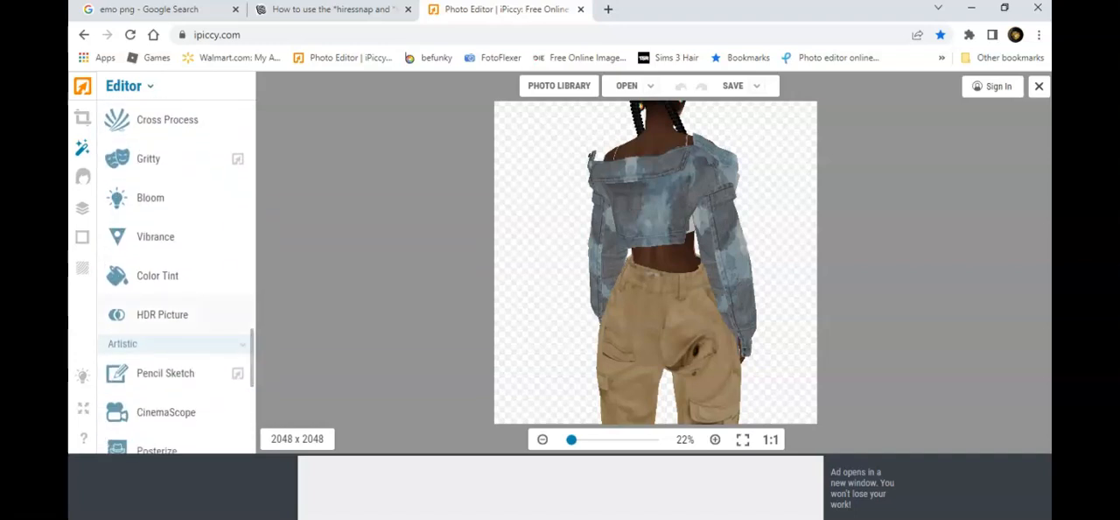
pyautogui.click(162, 314)
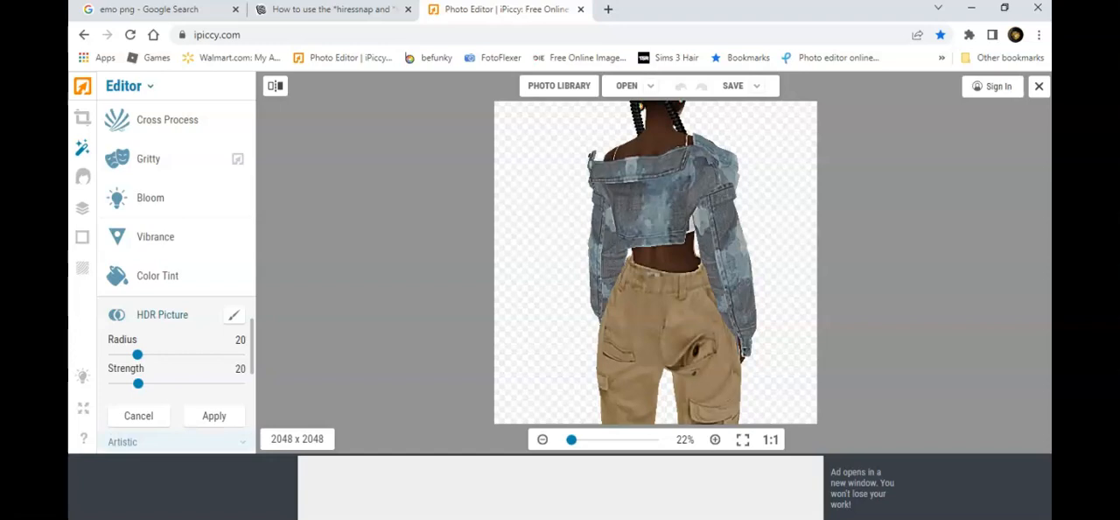
pyautogui.moveTo(137, 383); pyautogui.dragTo(133, 383)
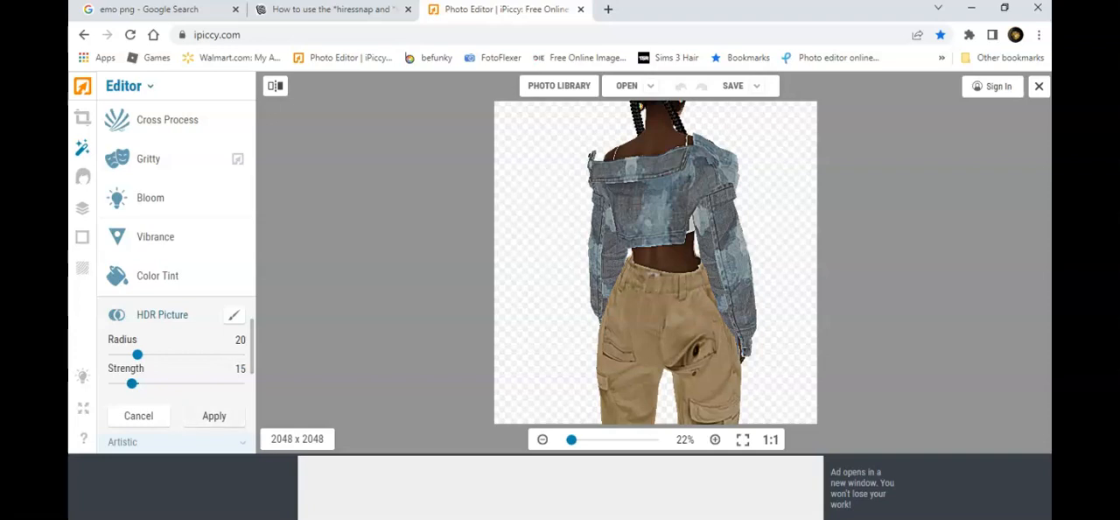
pyautogui.click(213, 415)
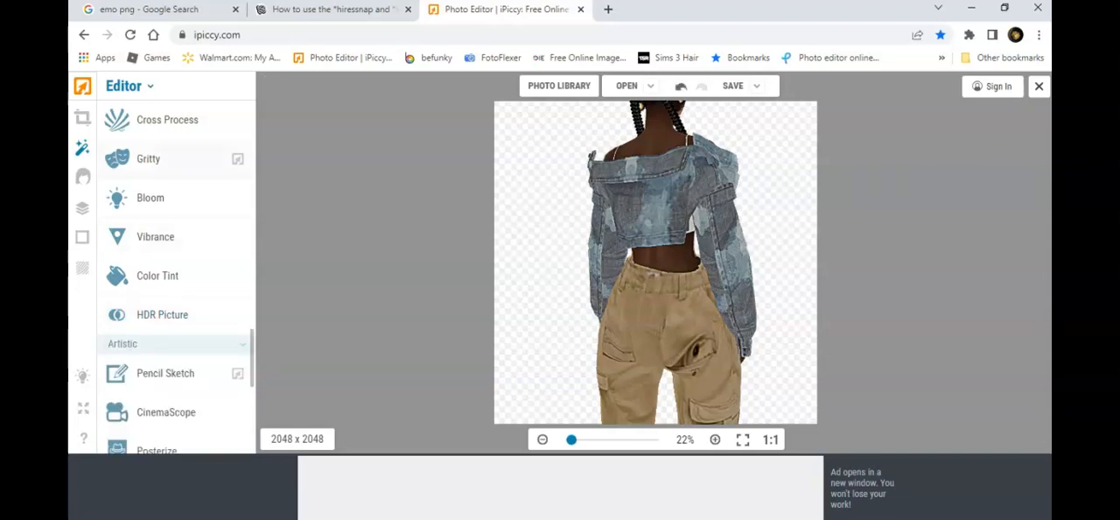
pyautogui.click(82, 118)
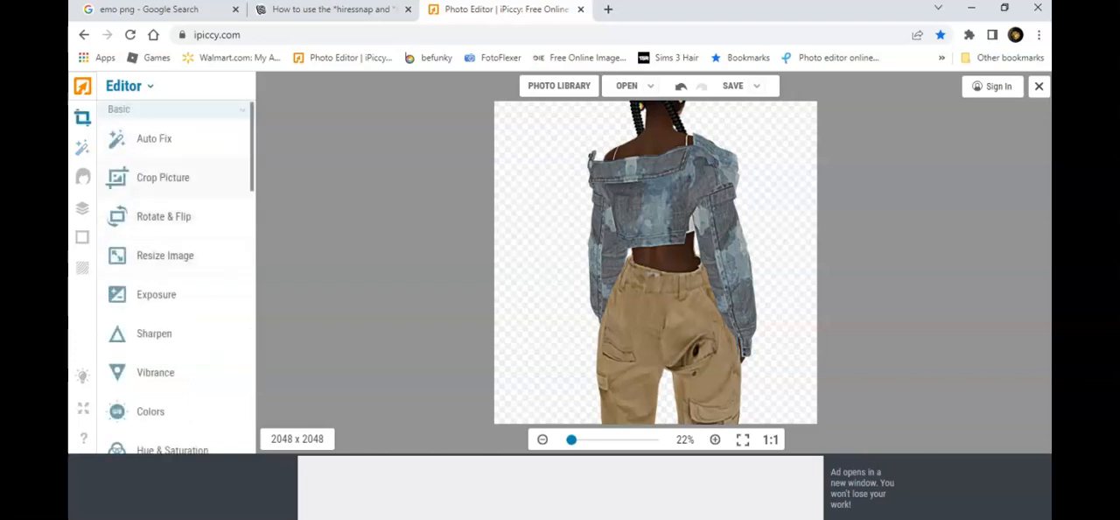
pyautogui.scroll(-2, 175, 280)
pyautogui.scroll(-2, 175, 280)
pyautogui.scroll(-2, 175, 280)
pyautogui.scroll(-1, 175, 280)
pyautogui.scroll(-3, 175, 280)
pyautogui.scroll(-2, 175, 280)
pyautogui.scroll(-2, 175, 280)
pyautogui.scroll(-1, 175, 280)
pyautogui.scroll(3, 175, 280)
pyautogui.scroll(3, 175, 280)
pyautogui.scroll(4, 175, 280)
pyautogui.scroll(5, 175, 280)
pyautogui.scroll(4, 175, 280)
pyautogui.scroll(1, 175, 279)
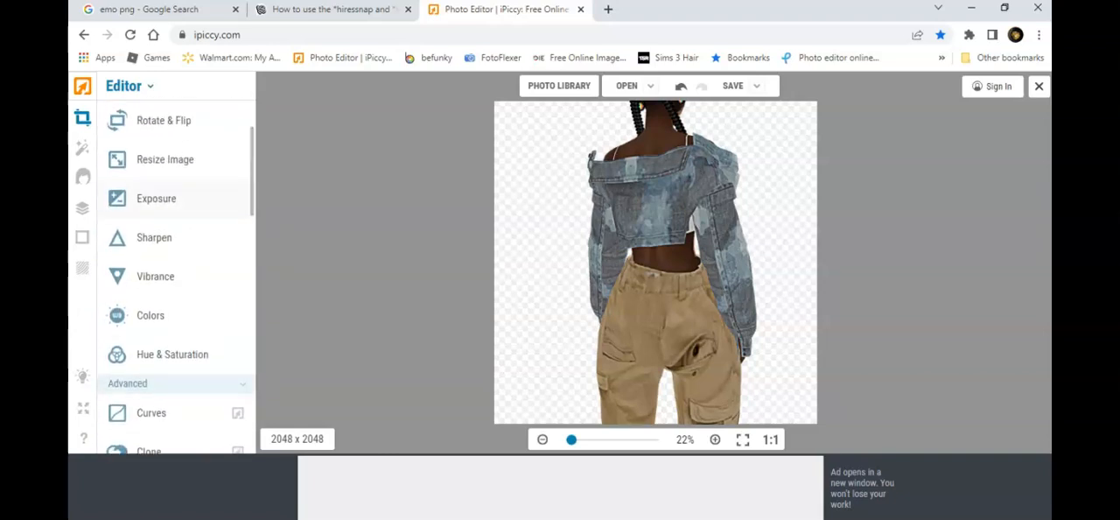
# Step: Apply Sharpen with sharpness 24 to the avatar render
pyautogui.click(154, 237)
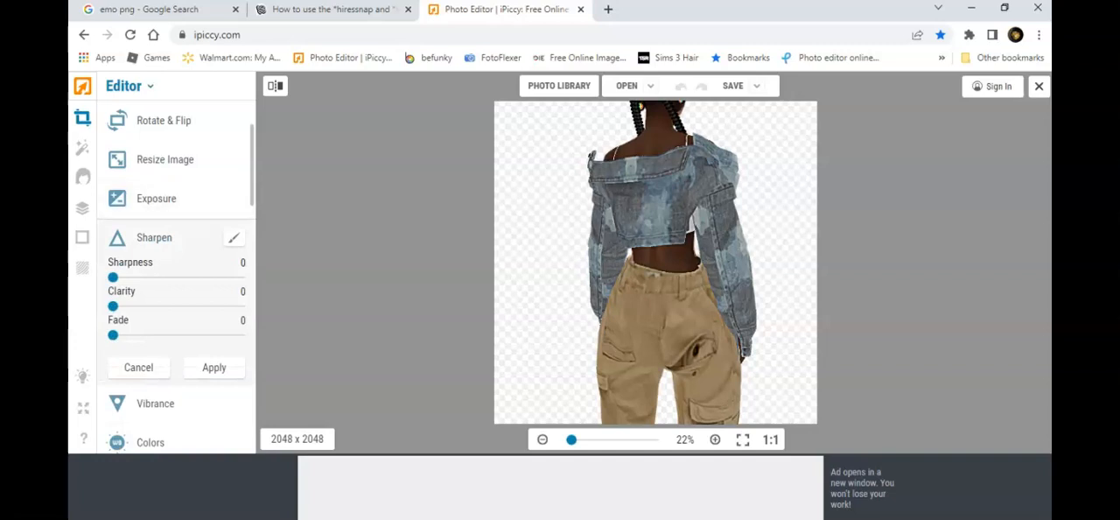
pyautogui.moveTo(113, 277); pyautogui.dragTo(143, 276)
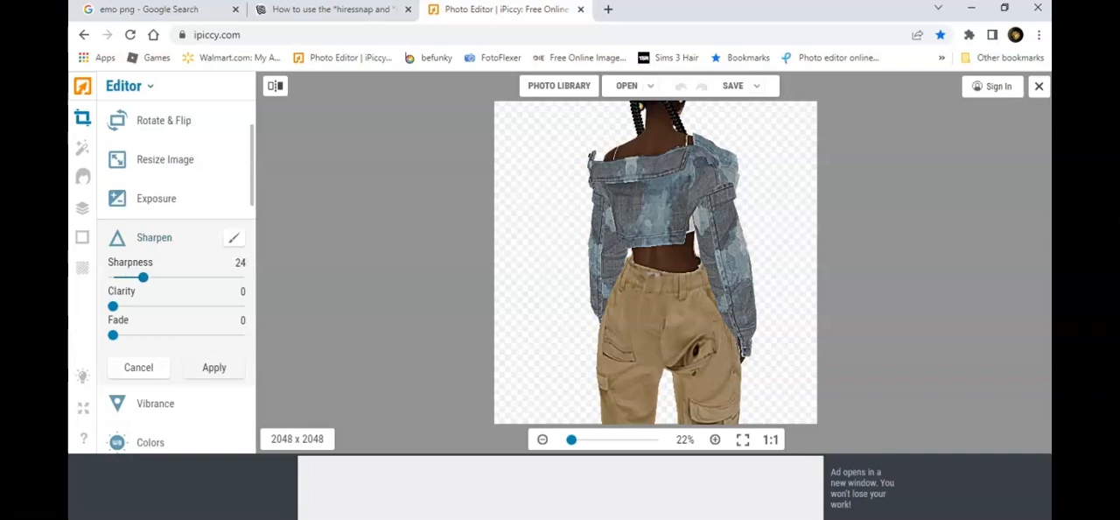
pyautogui.click(215, 367)
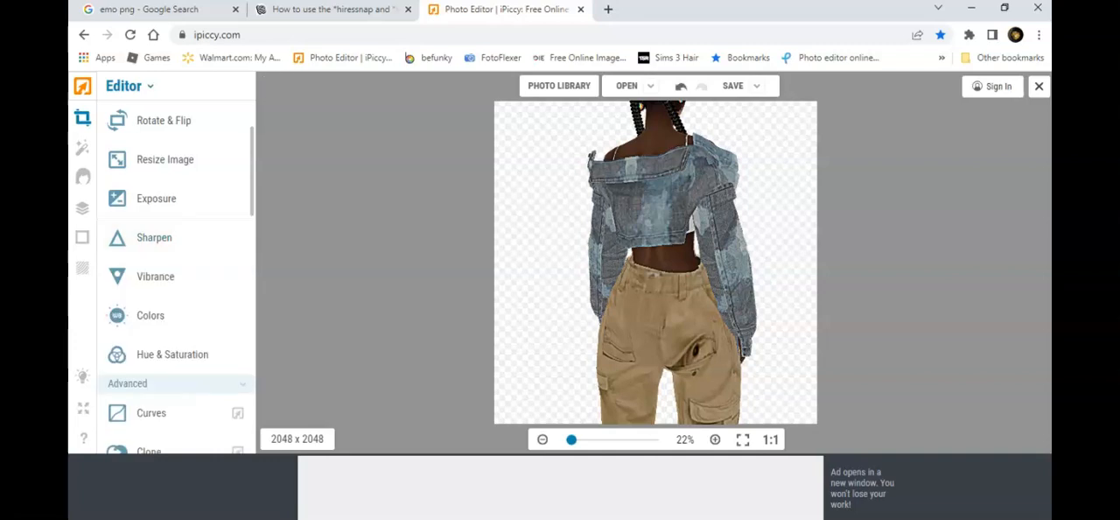
# Step: Save the edited render to the computer as hiResNoBg1.png and close the photo
pyautogui.click(732, 86)
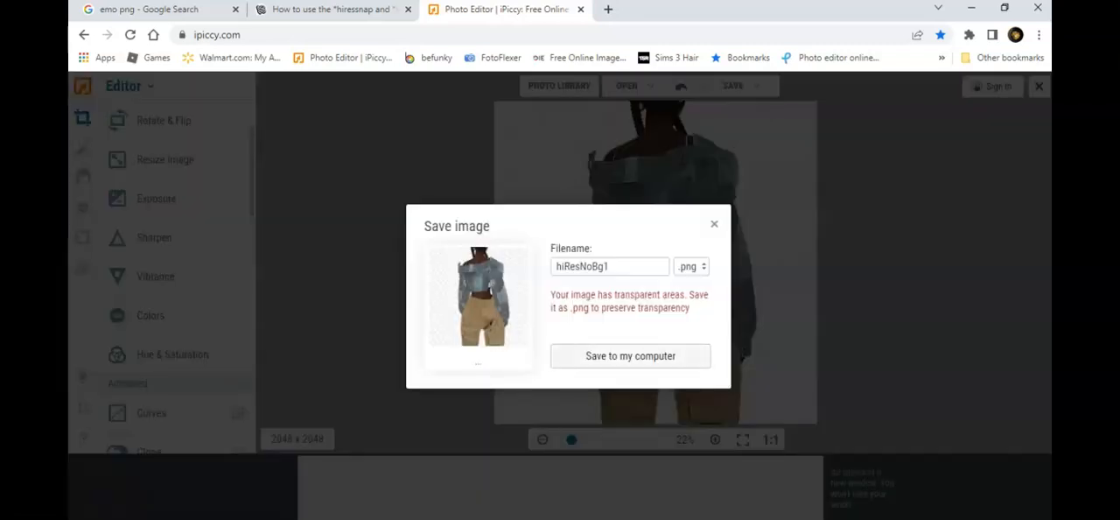
pyautogui.click(630, 355)
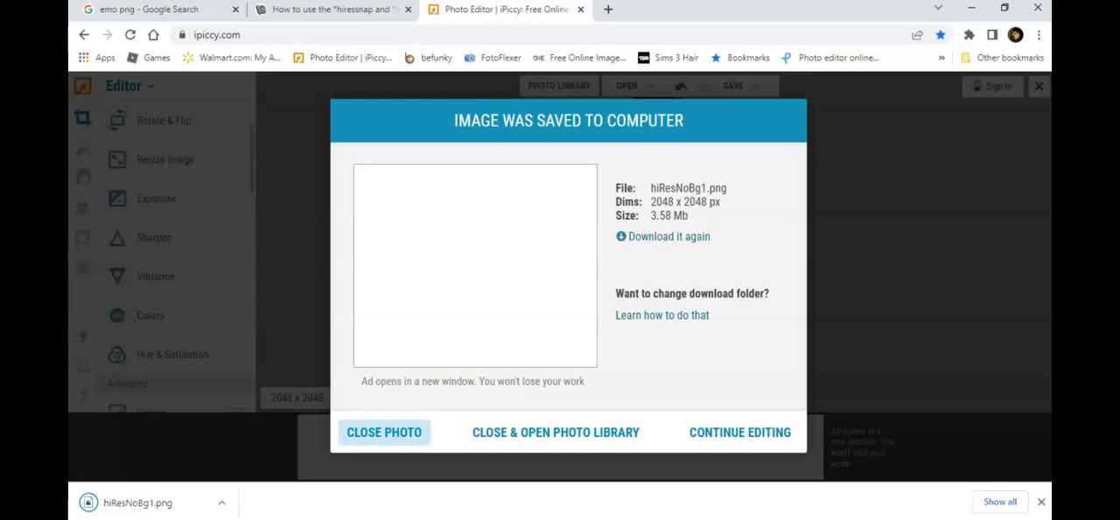
pyautogui.click(384, 433)
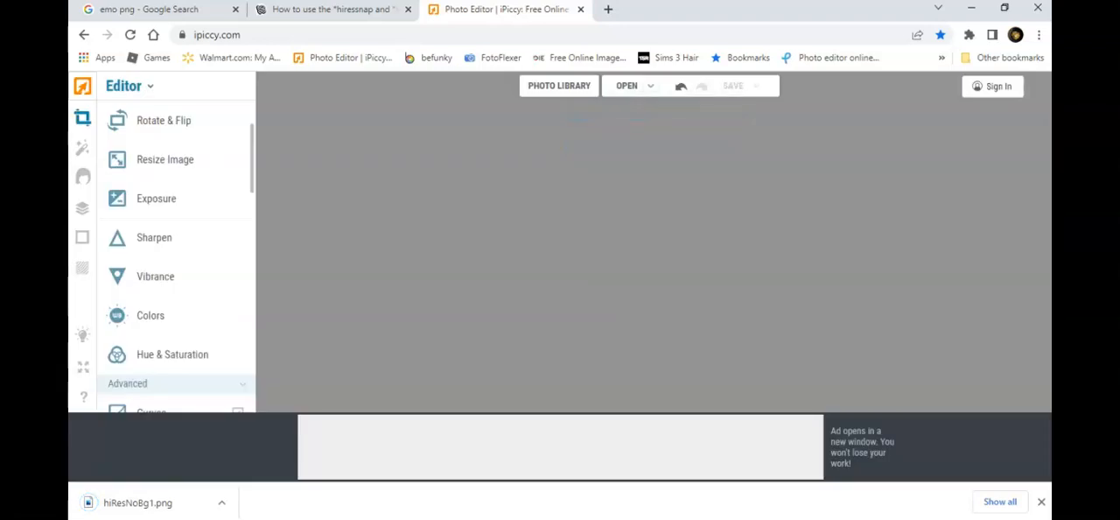
pyautogui.click(1040, 501)
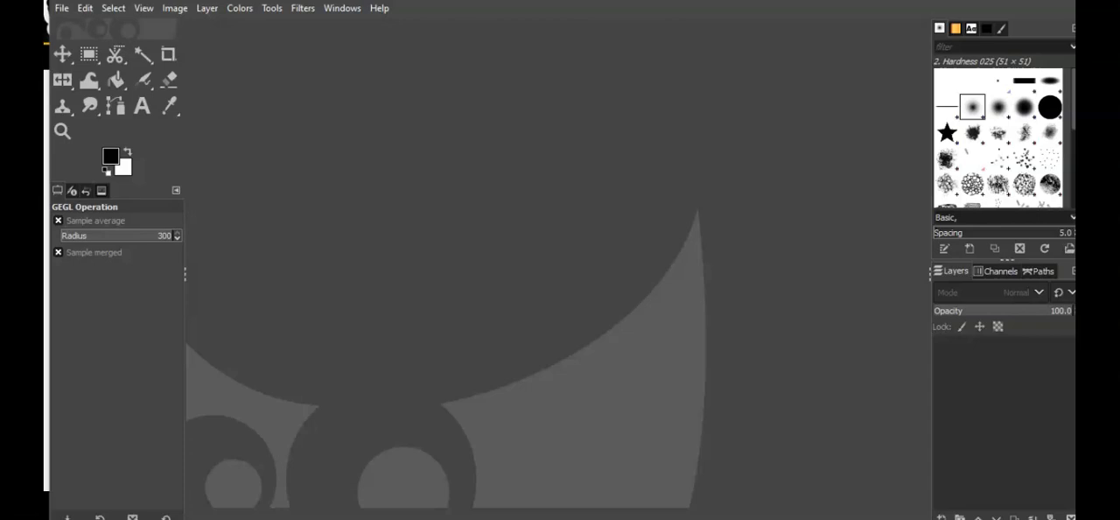
# Step: Open background.jpg from Pictures > Camera Roll as the base image
pyautogui.click(62, 8)
pyautogui.click(79, 65)
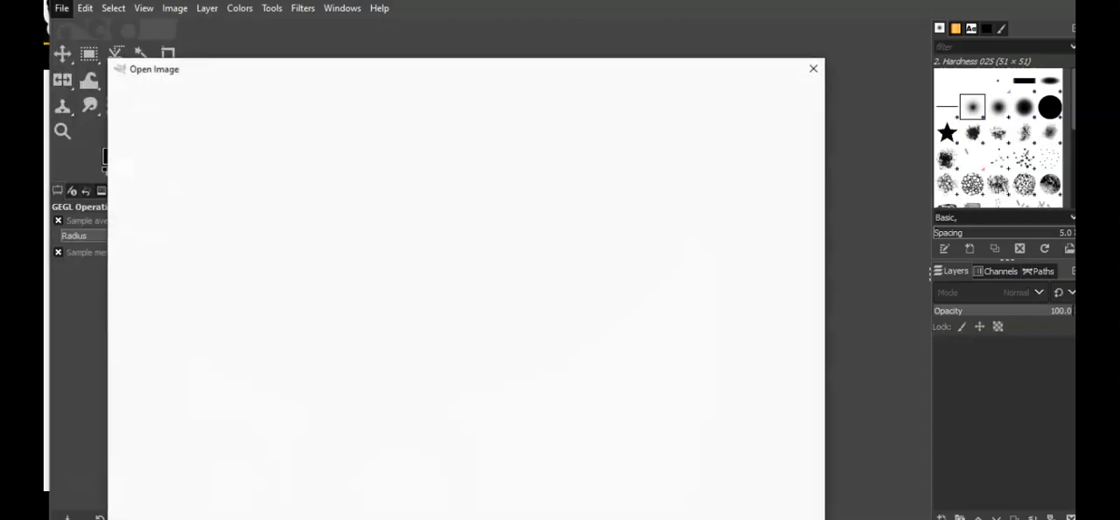
pyautogui.hotkey('alt', 'Up')
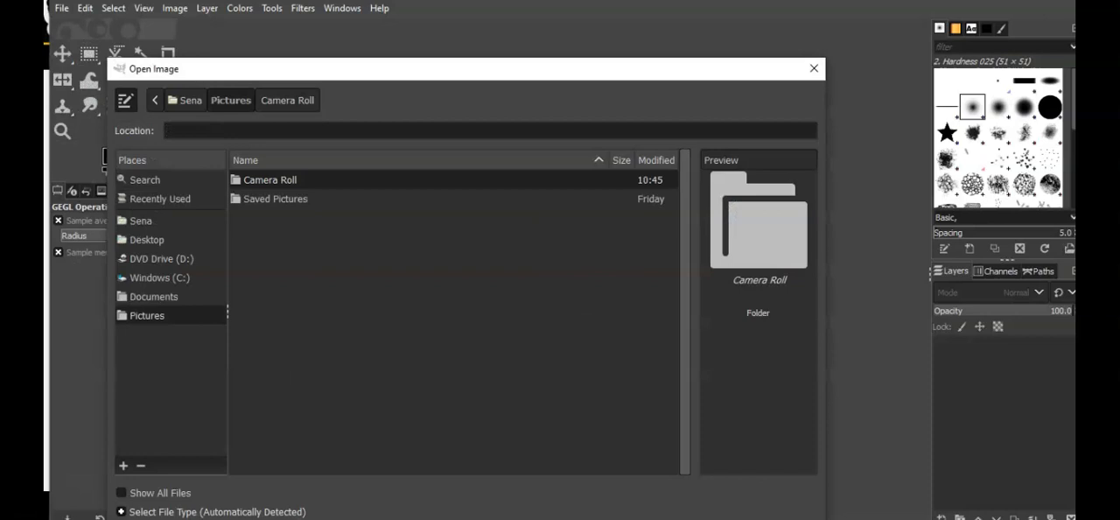
pyautogui.press('Return')
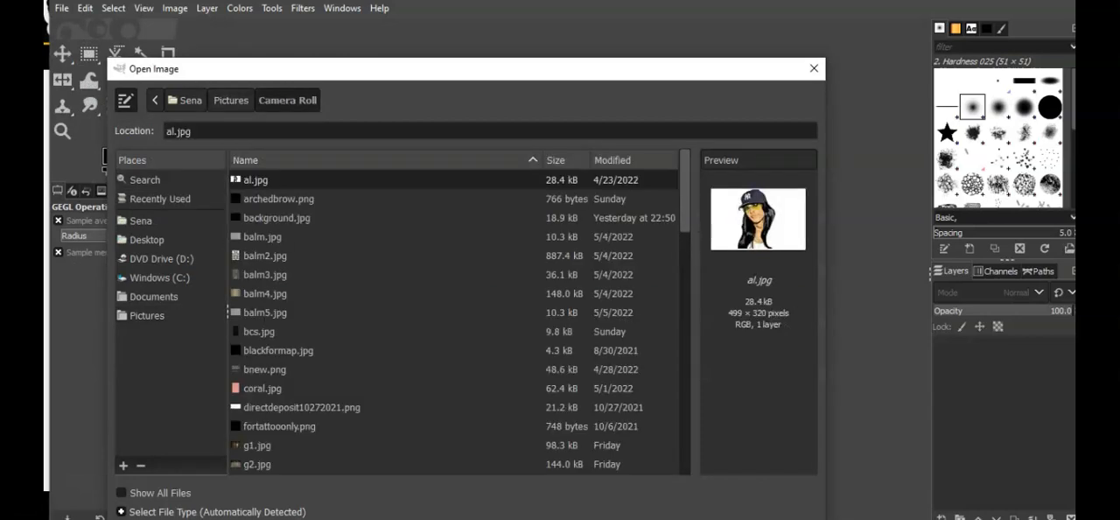
pyautogui.press('Down')
pyautogui.press('Down')
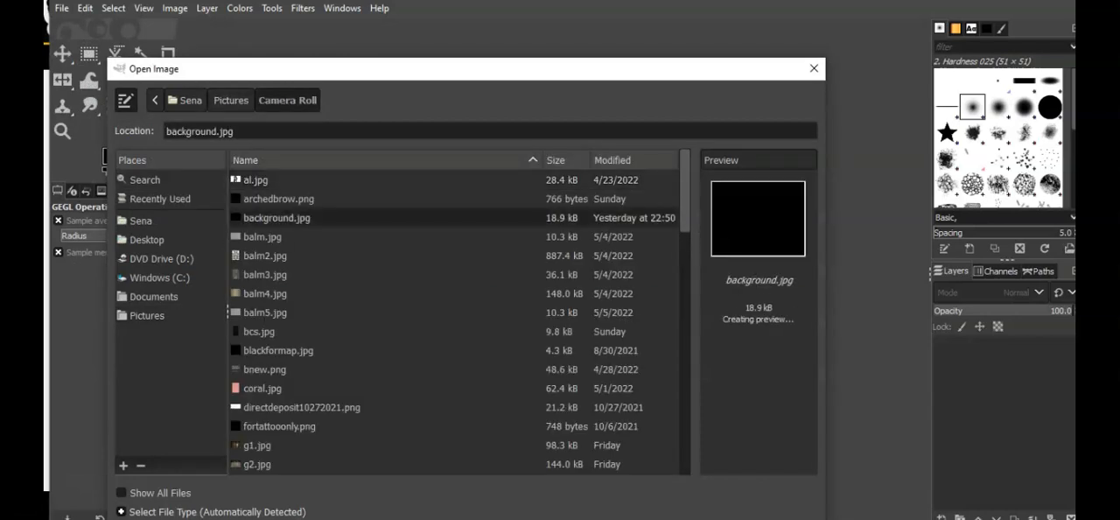
pyautogui.press('Return')
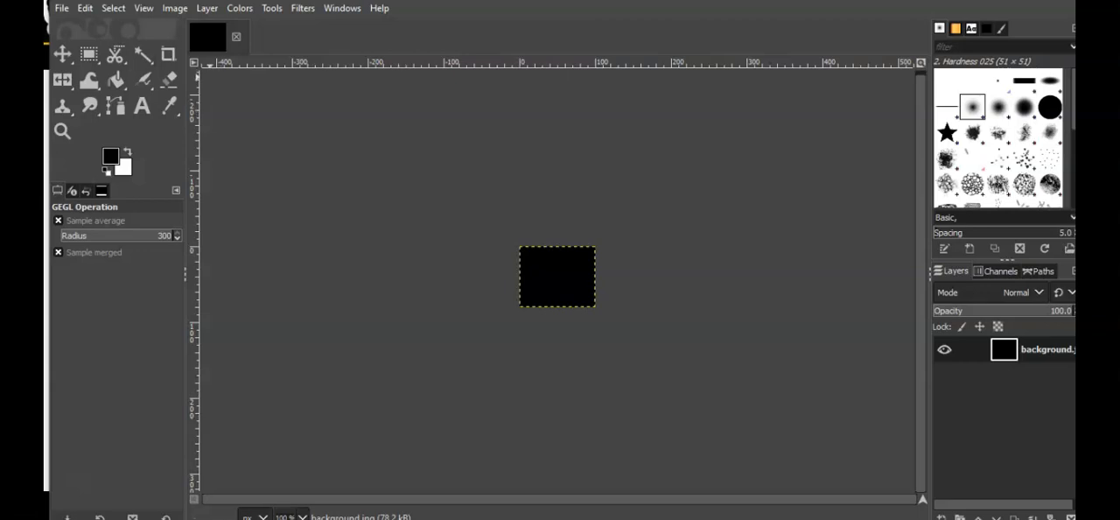
pyautogui.click(61, 8)
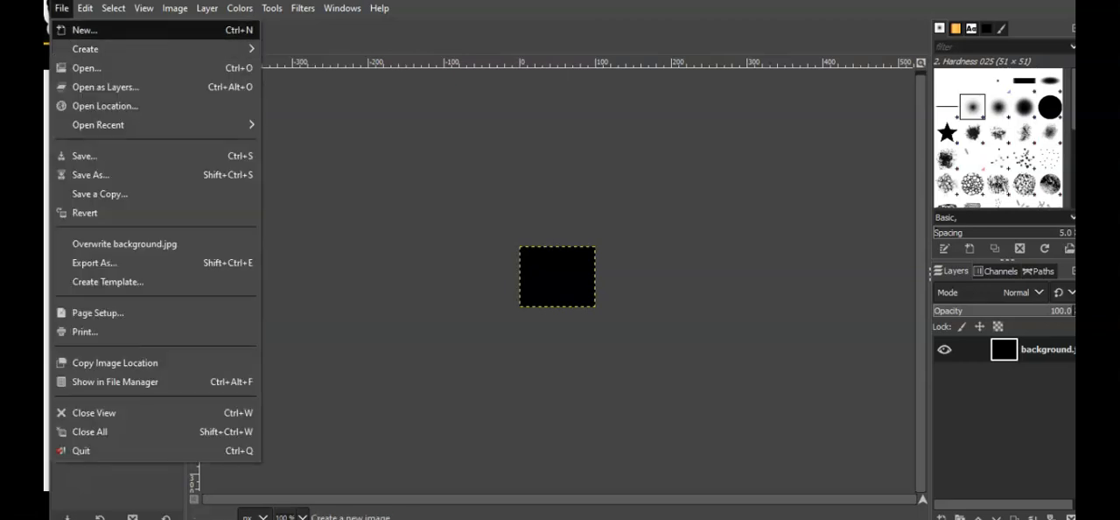
pyautogui.click(87, 29)
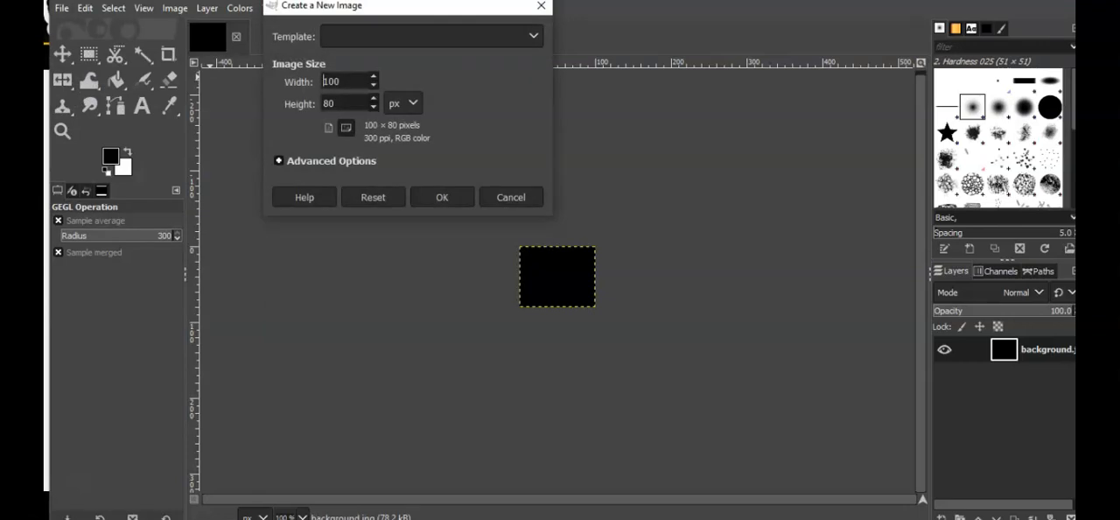
pyautogui.click(442, 197)
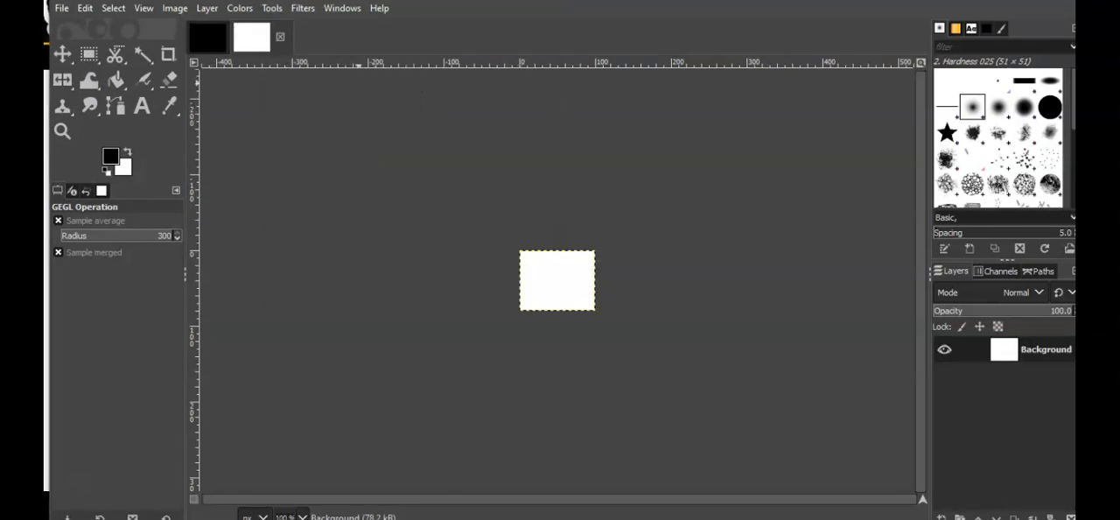
pyautogui.hotkey('alt', '1')
pyautogui.hotkey('alt', '2')
pyautogui.hotkey('ctrl', 'w')
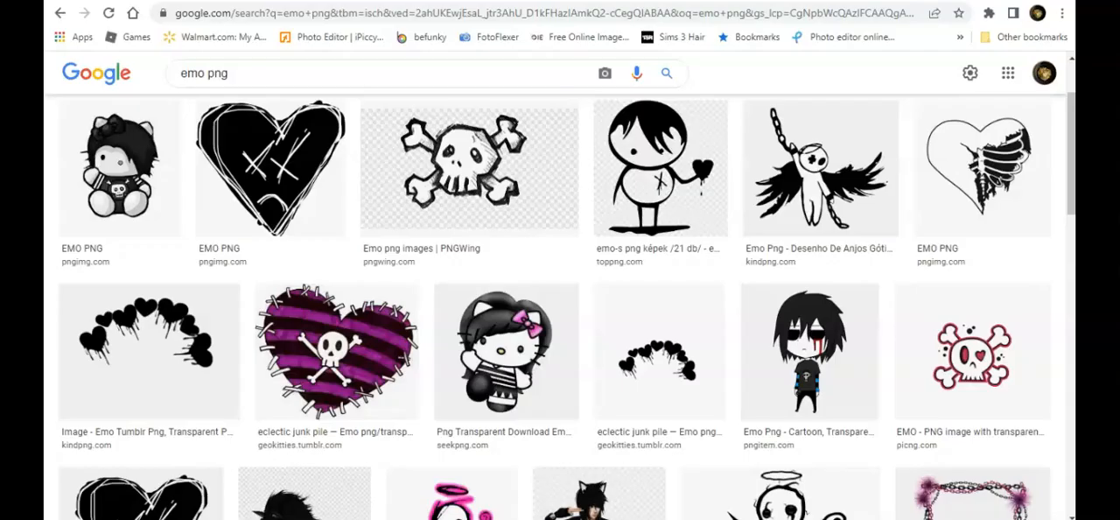
pyautogui.scroll(-2, 560, 306)
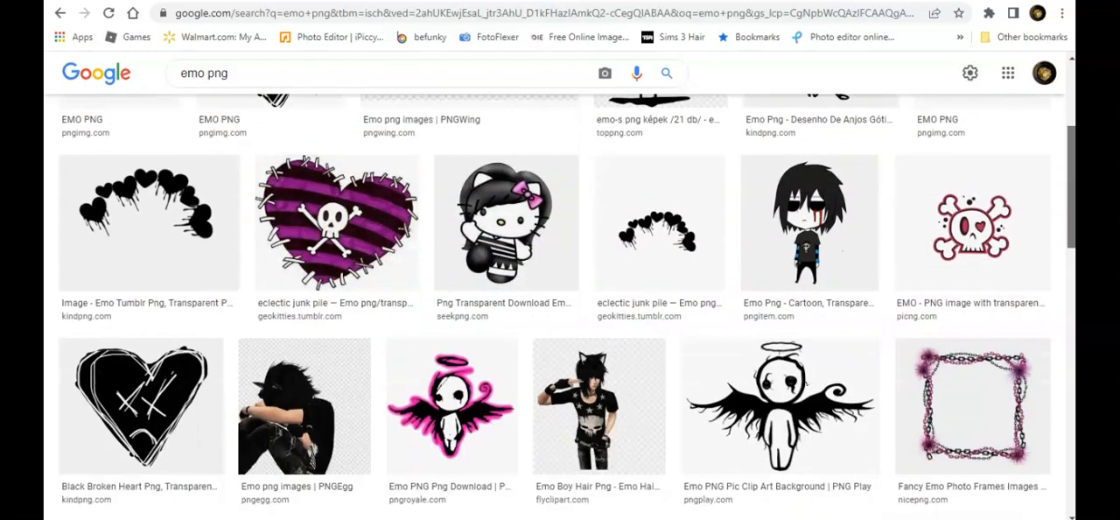
pyautogui.scroll(3, 560, 307)
pyautogui.scroll(-2, 567, 296)
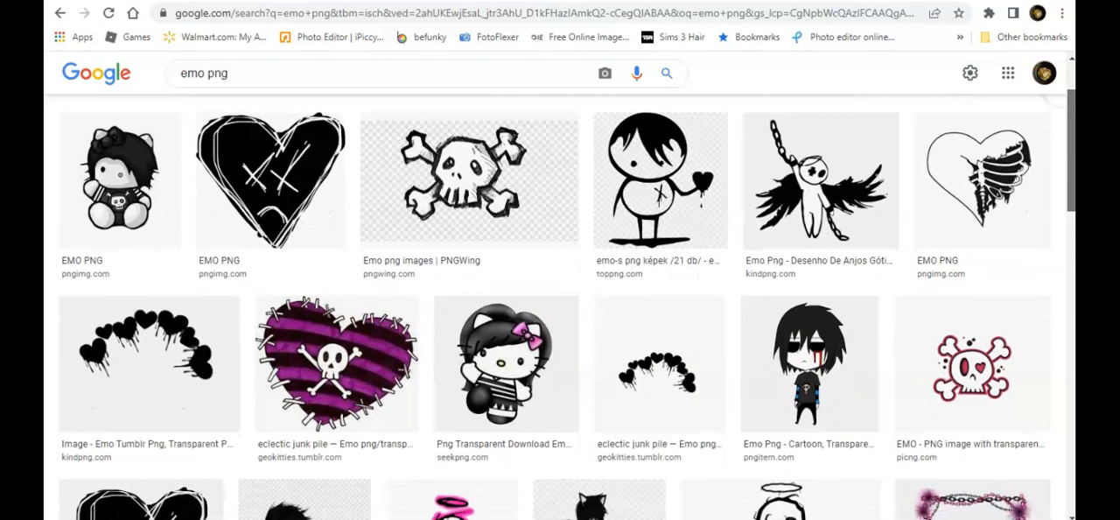
pyautogui.scroll(-1, 560, 307)
pyautogui.scroll(-1, 559, 306)
pyautogui.scroll(-1, 560, 306)
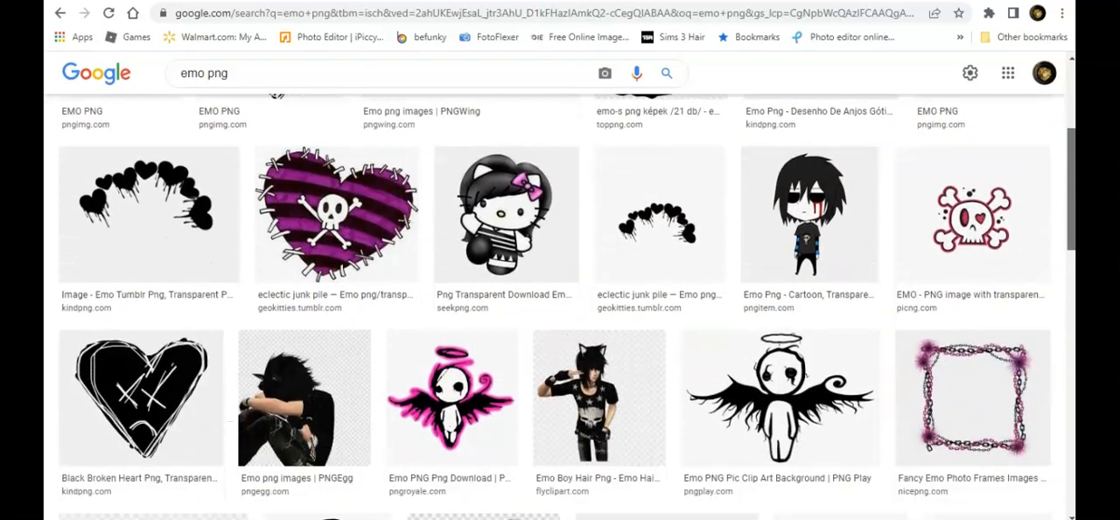
pyautogui.scroll(-1, 560, 306)
pyautogui.scroll(-1, 559, 307)
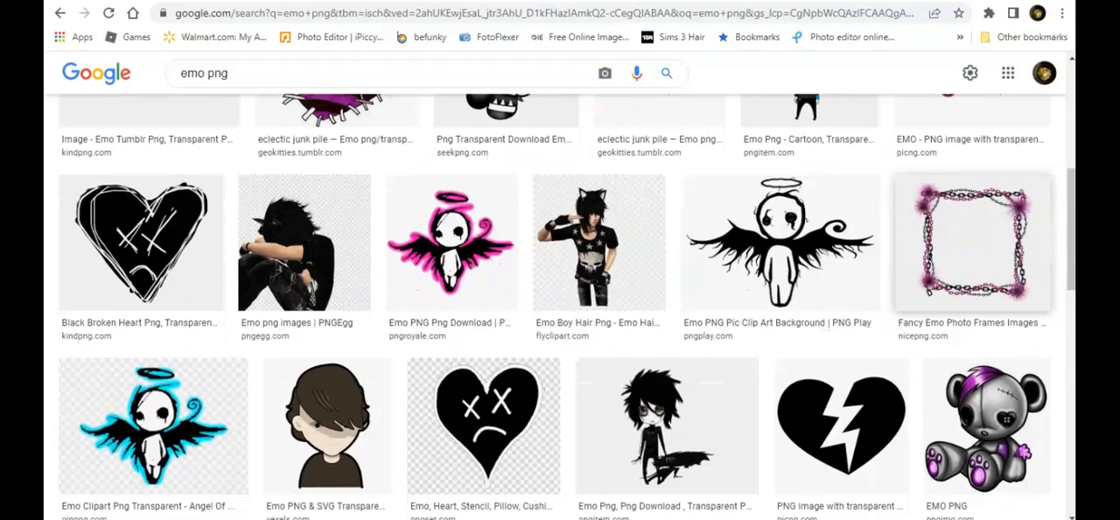
pyautogui.scroll(-1, 560, 306)
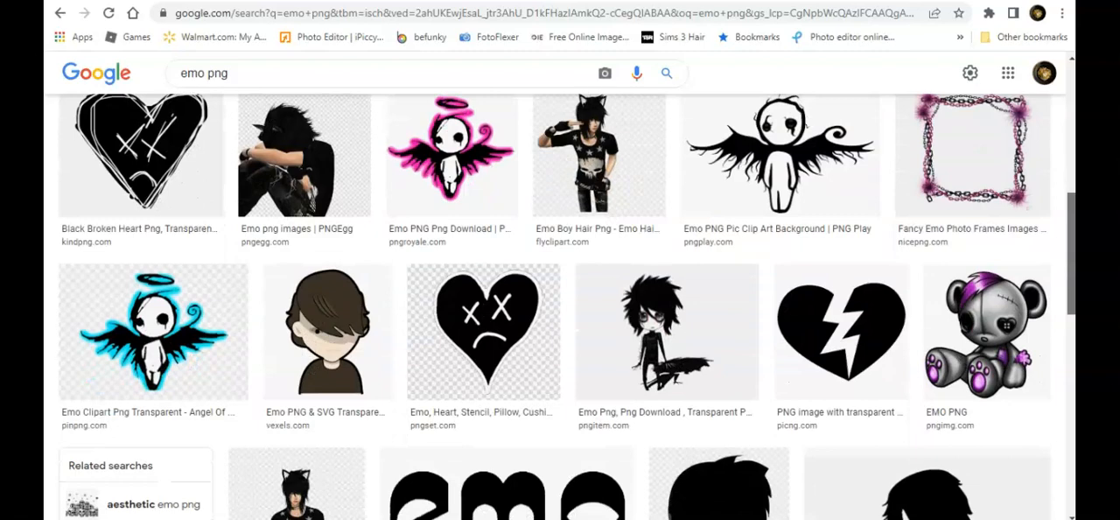
pyautogui.scroll(-1, 560, 306)
pyautogui.scroll(1, 560, 306)
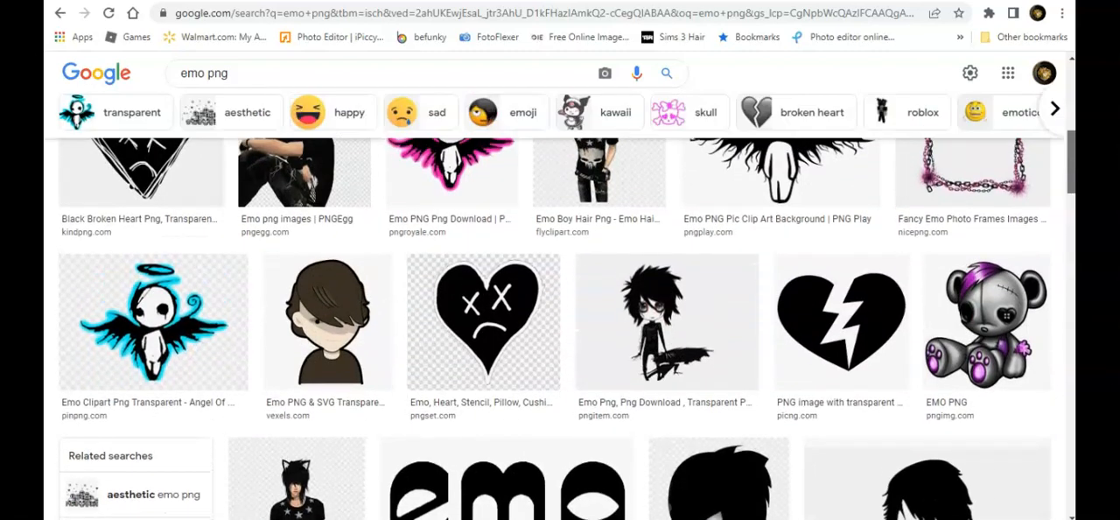
pyautogui.scroll(-1, 560, 306)
pyautogui.scroll(2, 560, 306)
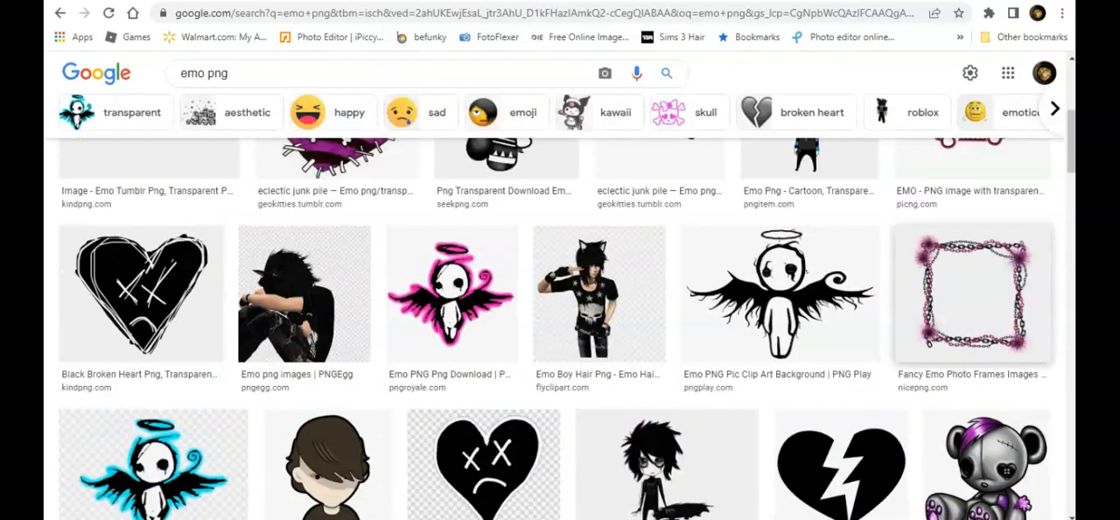
pyautogui.scroll(-1, 560, 315)
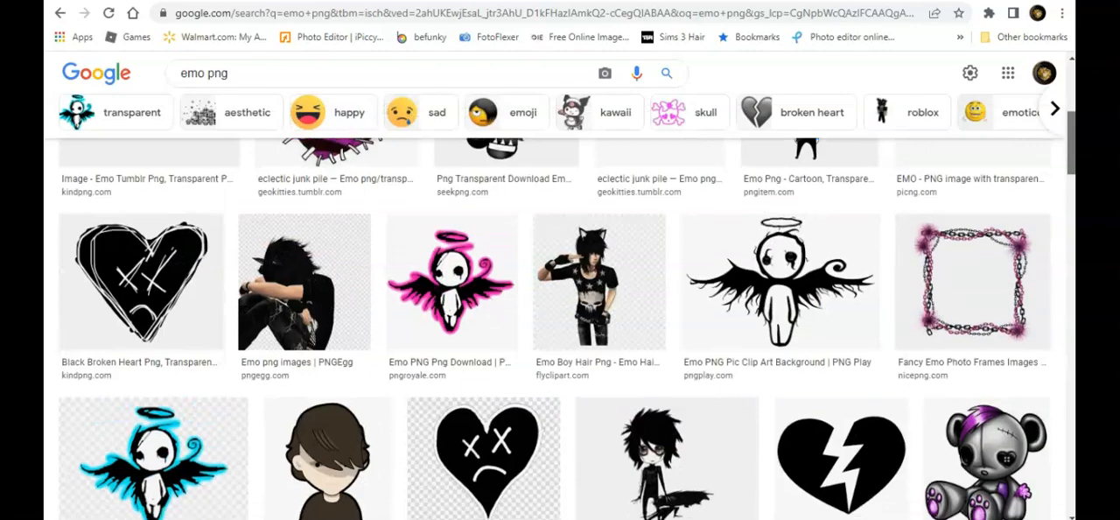
pyautogui.scroll(-4, 560, 315)
pyautogui.scroll(-2, 560, 315)
pyautogui.scroll(5, 560, 306)
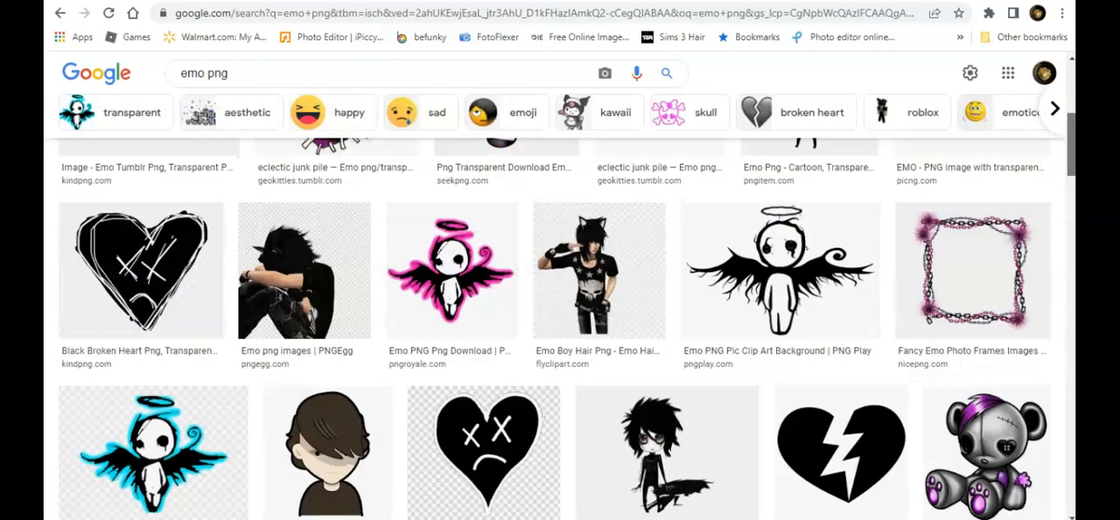
pyautogui.scroll(2, 560, 306)
pyautogui.scroll(2, 560, 306)
pyautogui.scroll(-3, 560, 306)
pyautogui.scroll(-3, 559, 306)
pyautogui.scroll(-2, 559, 306)
pyautogui.scroll(-2, 560, 306)
pyautogui.scroll(-1, 560, 306)
pyautogui.scroll(-1, 560, 307)
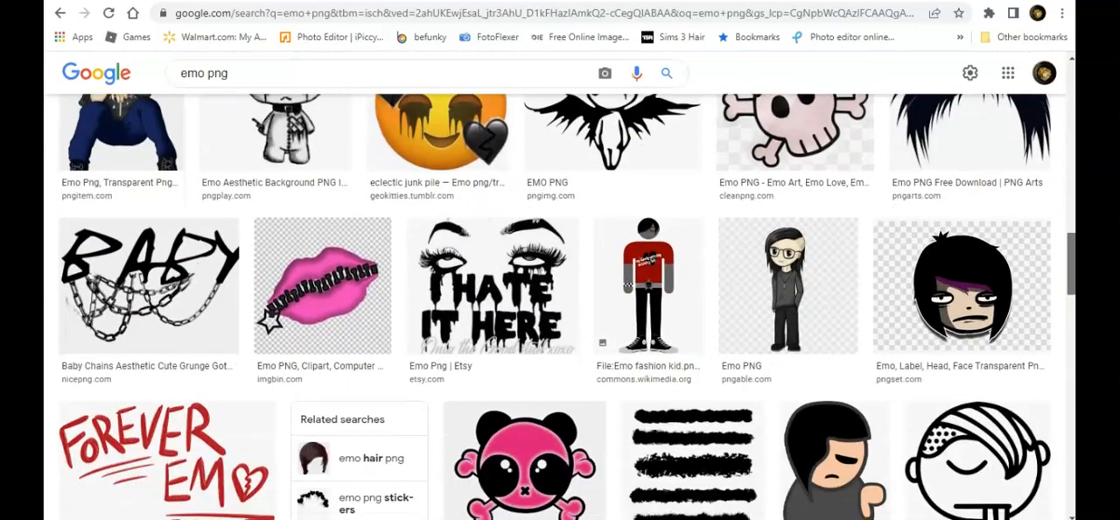
pyautogui.scroll(-1, 560, 306)
pyautogui.scroll(-1, 559, 306)
pyautogui.scroll(-1, 560, 306)
pyautogui.scroll(-1, 560, 307)
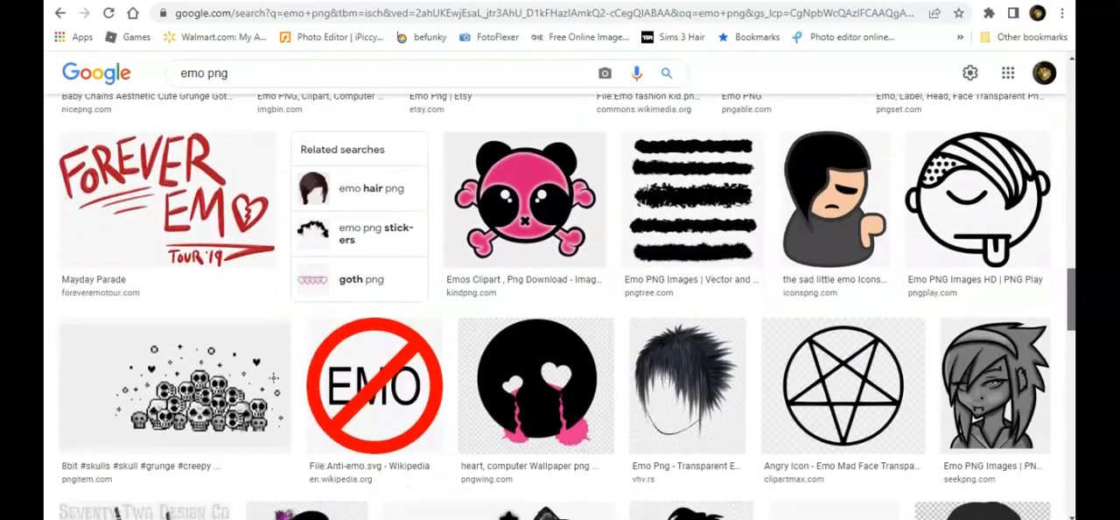
pyautogui.scroll(-2, 560, 307)
pyautogui.scroll(-1, 560, 306)
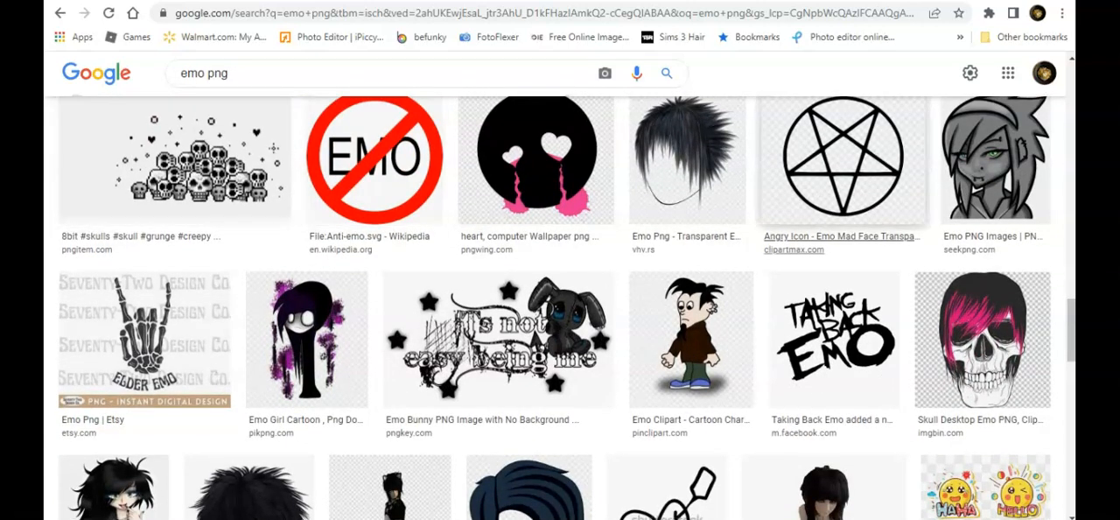
pyautogui.scroll(5, 560, 306)
pyautogui.scroll(2, 560, 306)
pyautogui.scroll(1, 560, 307)
pyautogui.scroll(-1, 560, 306)
pyautogui.scroll(1, 560, 306)
pyautogui.scroll(2, 560, 307)
pyautogui.scroll(1, 560, 306)
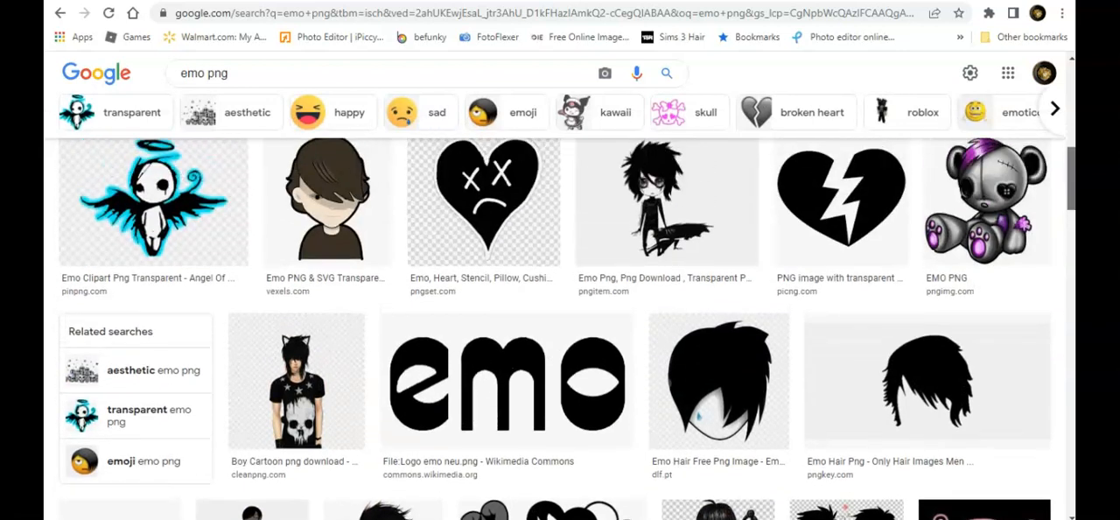
pyautogui.scroll(1, 560, 306)
pyautogui.scroll(1, 560, 306)
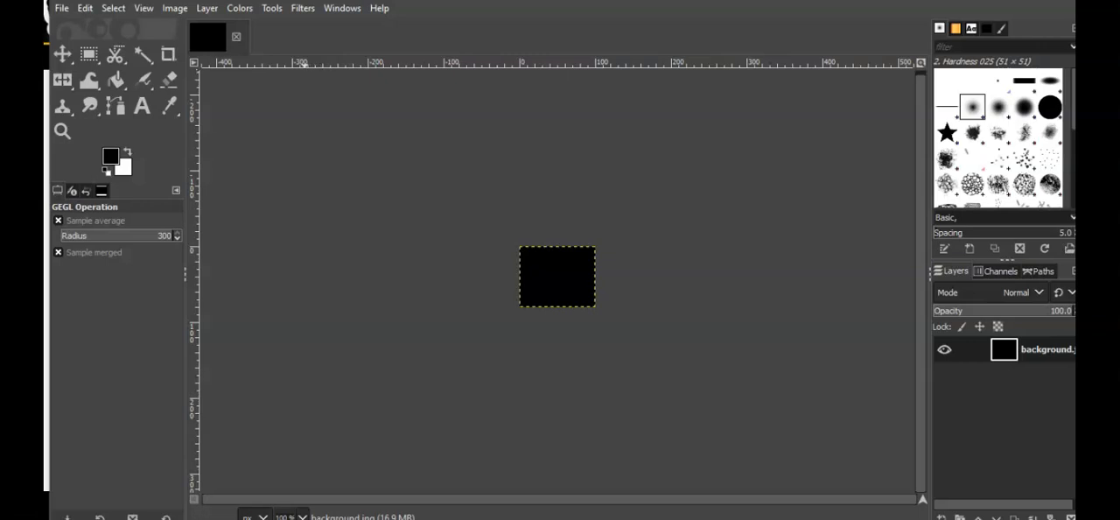
# Step: Import hiResNoBg1.png as a new layer above the black background
pyautogui.hotkey('alt', 'f')
pyautogui.press('Right')
pyautogui.press('Left')
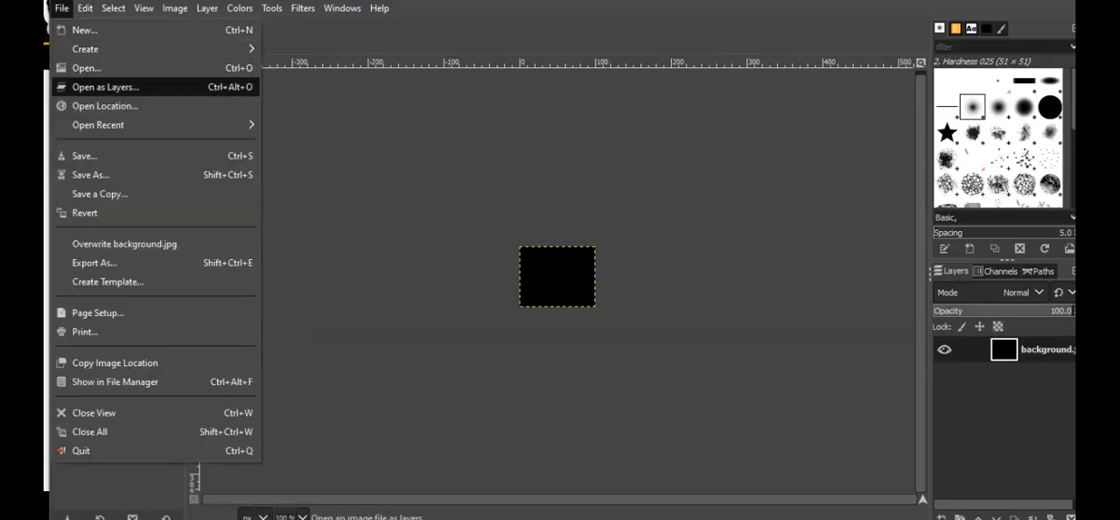
pyautogui.press('Return')
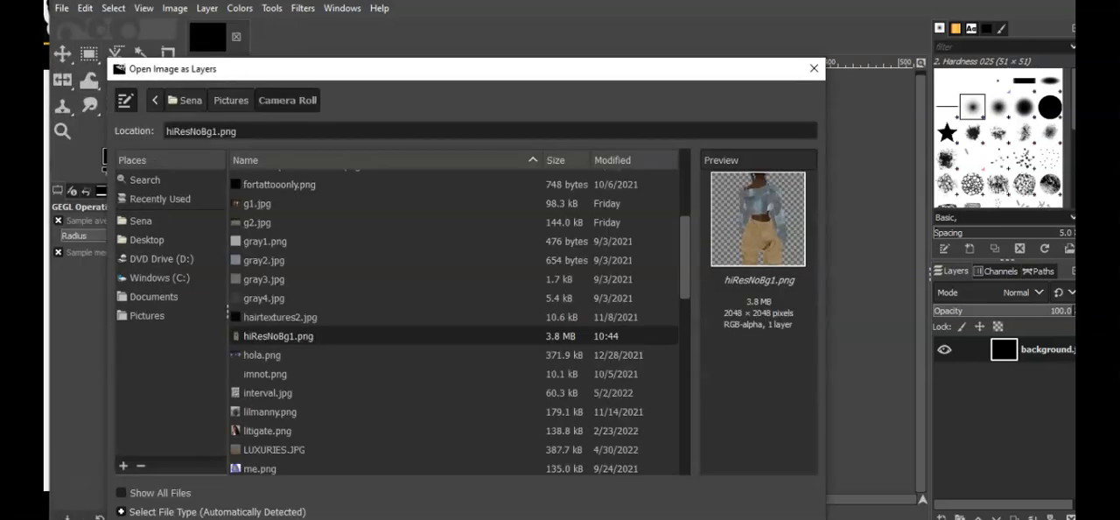
pyautogui.press('Return')
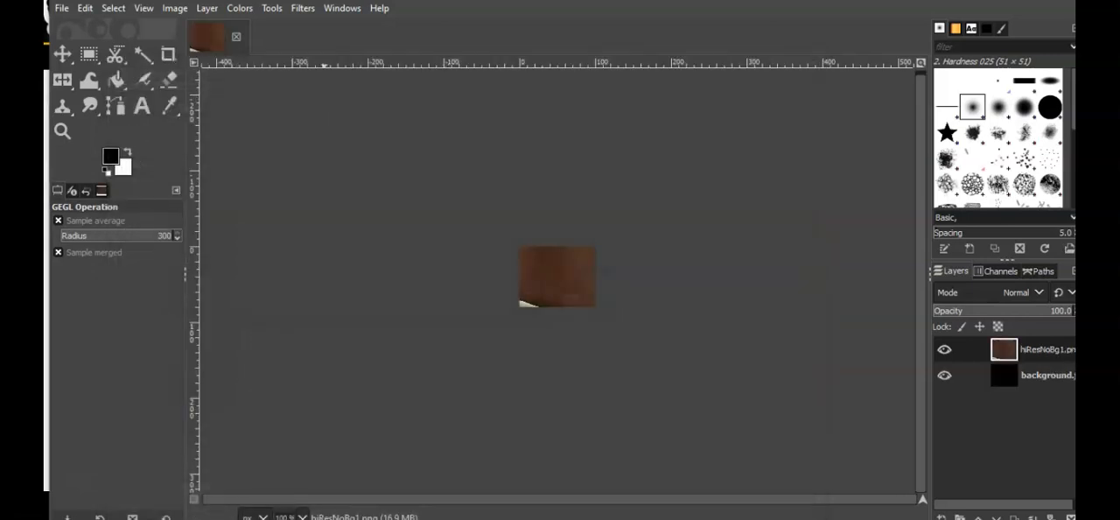
# Step: Scale the avatar layer down to 250 pixels wide
pyautogui.click(207, 7)
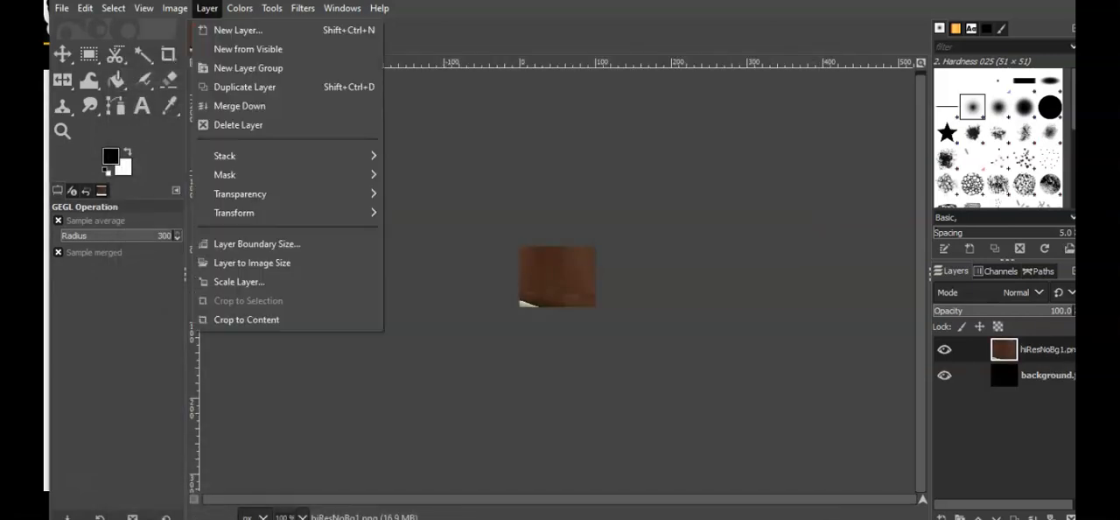
pyautogui.click(253, 281)
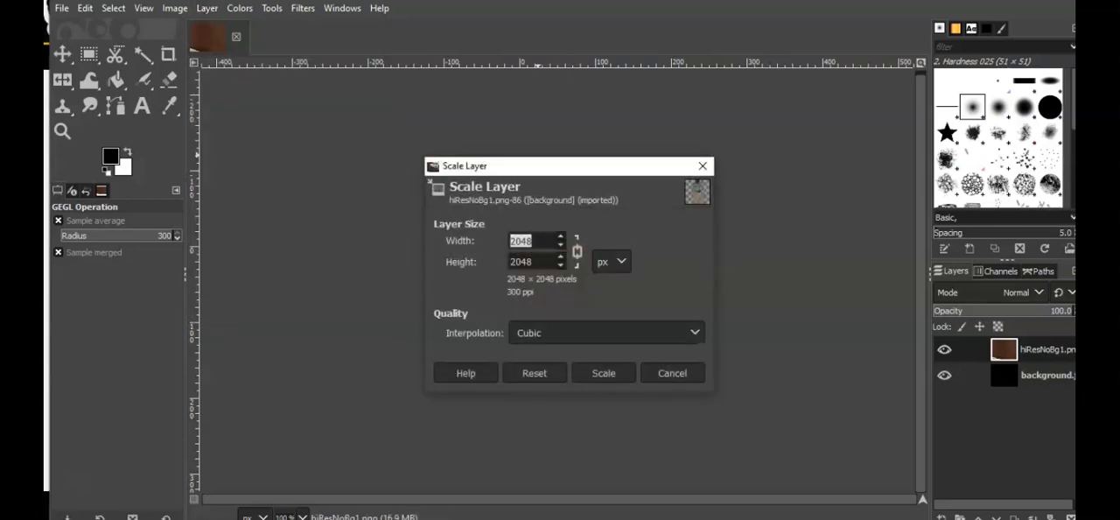
pyautogui.write('250')
pyautogui.press('Return')
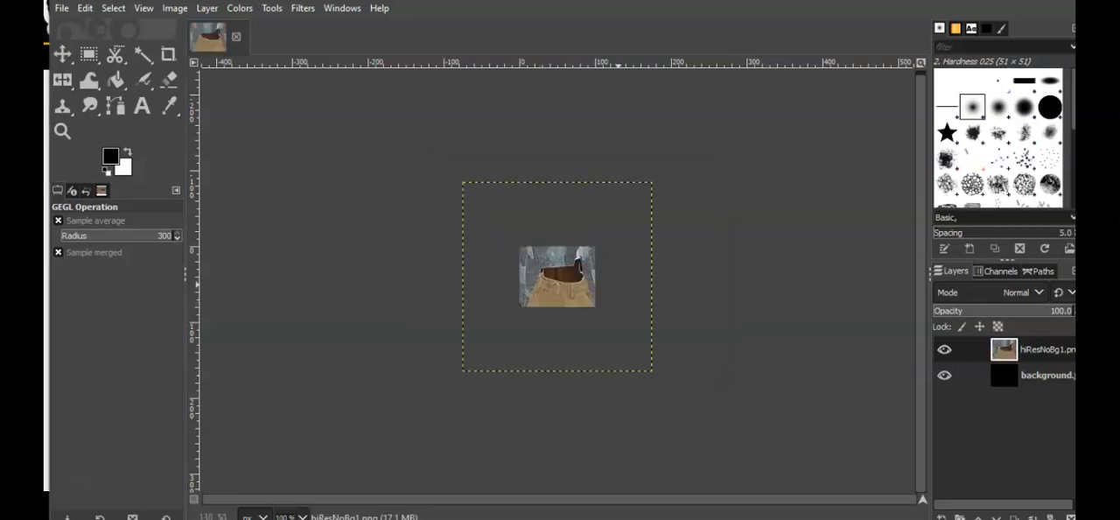
# Step: Nudge the avatar layer with the Move tool, then undo the move and the 250-pixel scaling
pyautogui.click(62, 54)
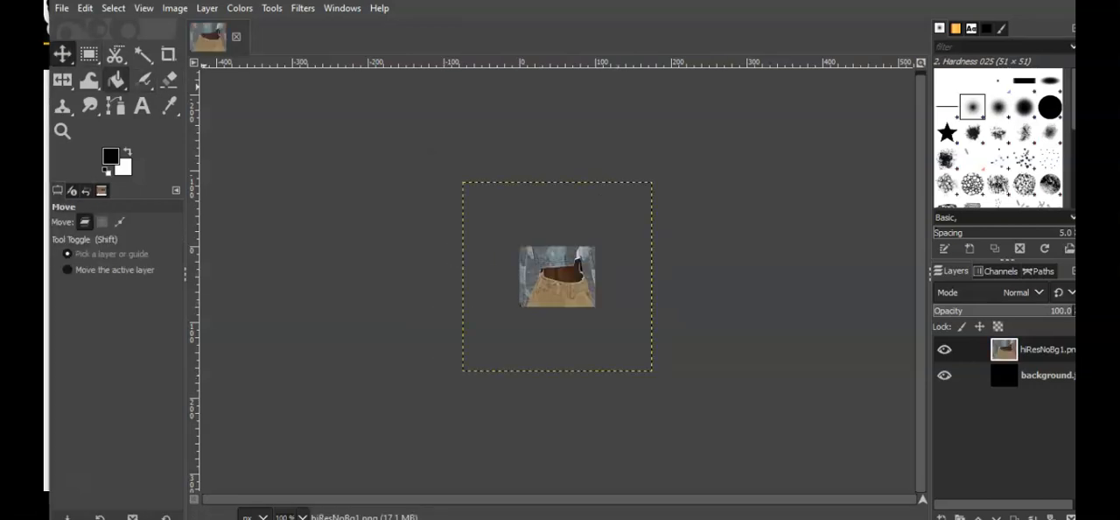
pyautogui.moveTo(557, 275)
pyautogui.mouseDown()
pyautogui.moveTo(554, 318)
pyautogui.moveTo(539, 278)
pyautogui.moveTo(550, 320)
pyautogui.moveTo(555, 313)
pyautogui.mouseUp()
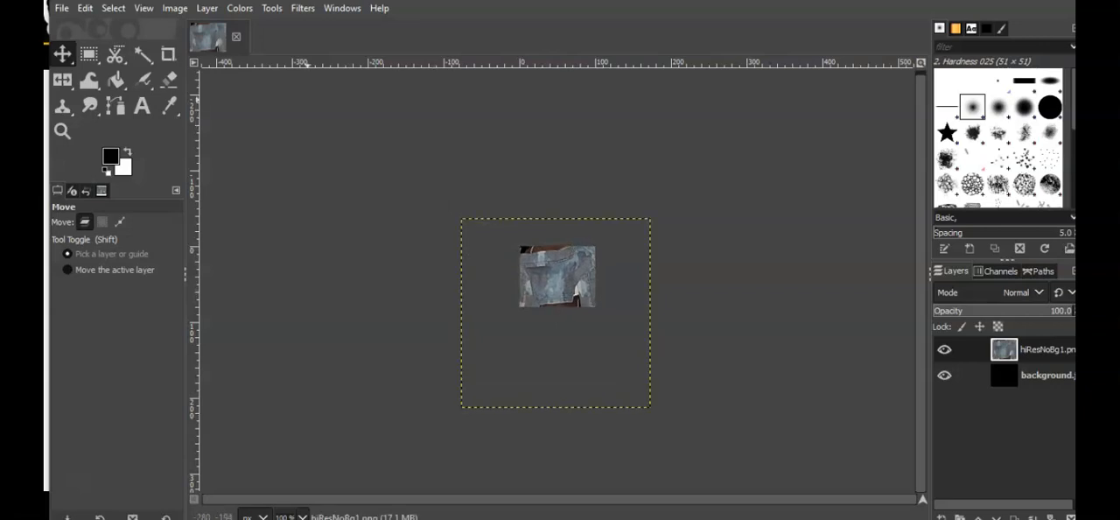
pyautogui.hotkey('alt', 'e')
pyautogui.press('Escape')
pyautogui.hotkey('alt', 'e')
pyautogui.press('Return')
pyautogui.hotkey('alt', 'e')
pyautogui.press('Return')
# Step: Rescale the avatar layer to 200 × 200 pixels and drag it into place over the background
pyautogui.hotkey('alt', 'l')
pyautogui.press('Down')
pyautogui.press('Down')
pyautogui.press('Down')
pyautogui.press('Down')
pyautogui.press('Down')
pyautogui.press('Return')
pyautogui.write('200')
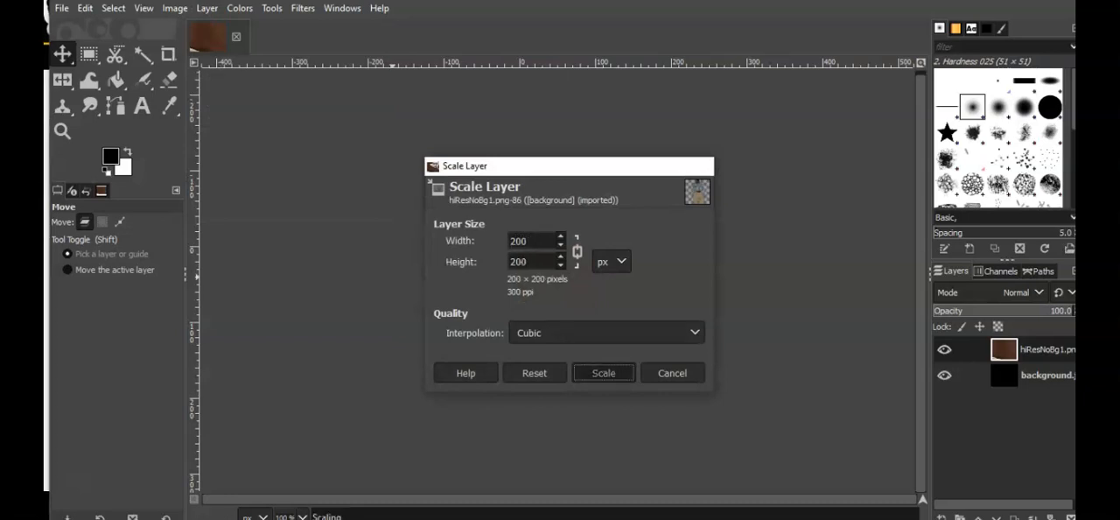
pyautogui.press('Return')
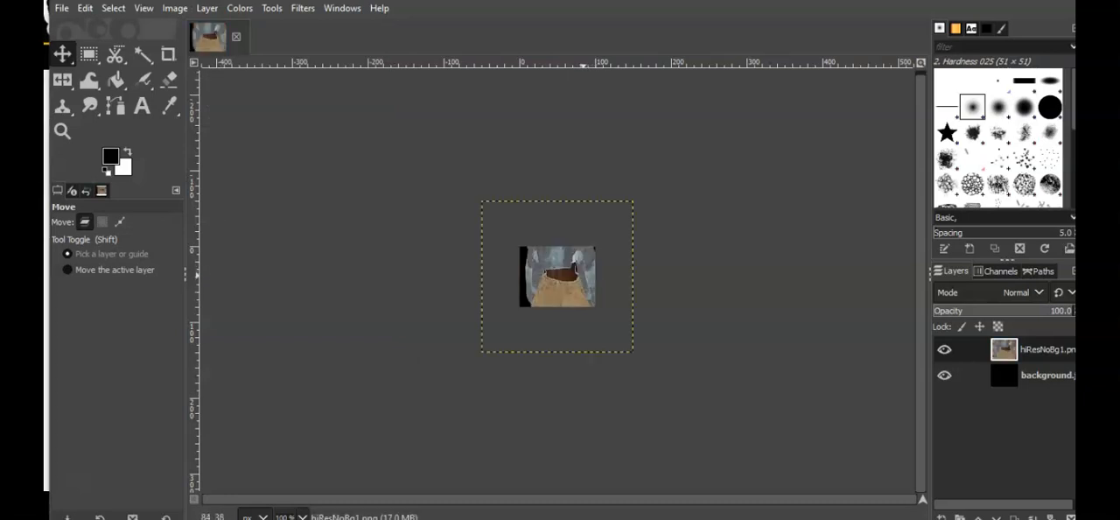
pyautogui.moveTo(557, 272); pyautogui.dragTo(555, 307)
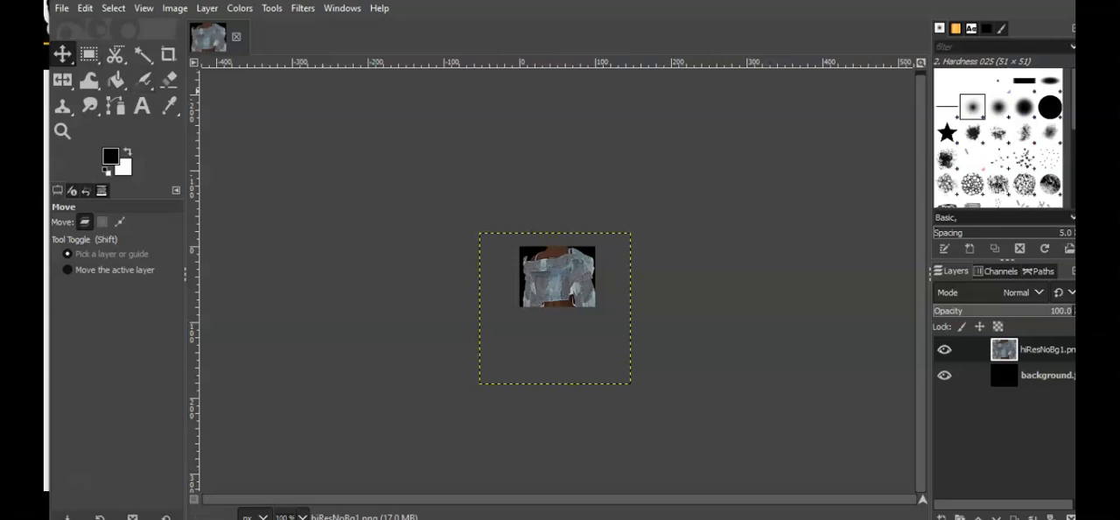
# Step: Import the kisspng picture-frames PNG from Sena > Downloads as a new top layer
pyautogui.click(61, 7)
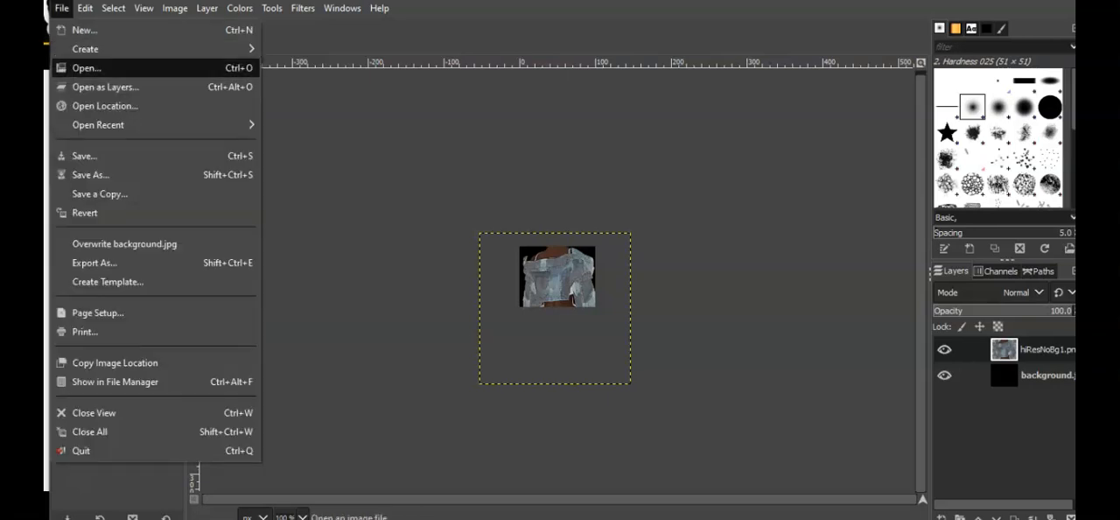
pyautogui.click(105, 86)
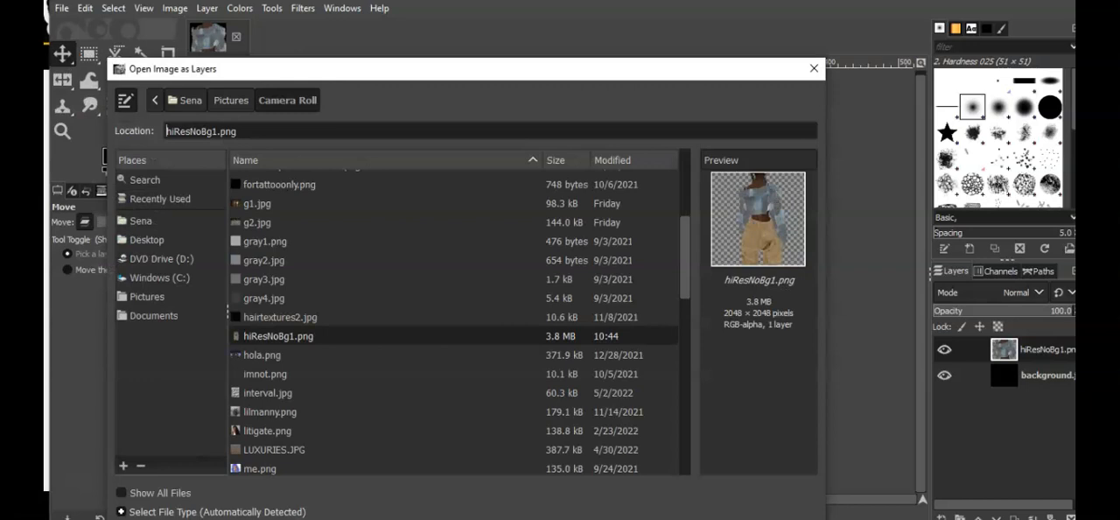
pyautogui.click(140, 220)
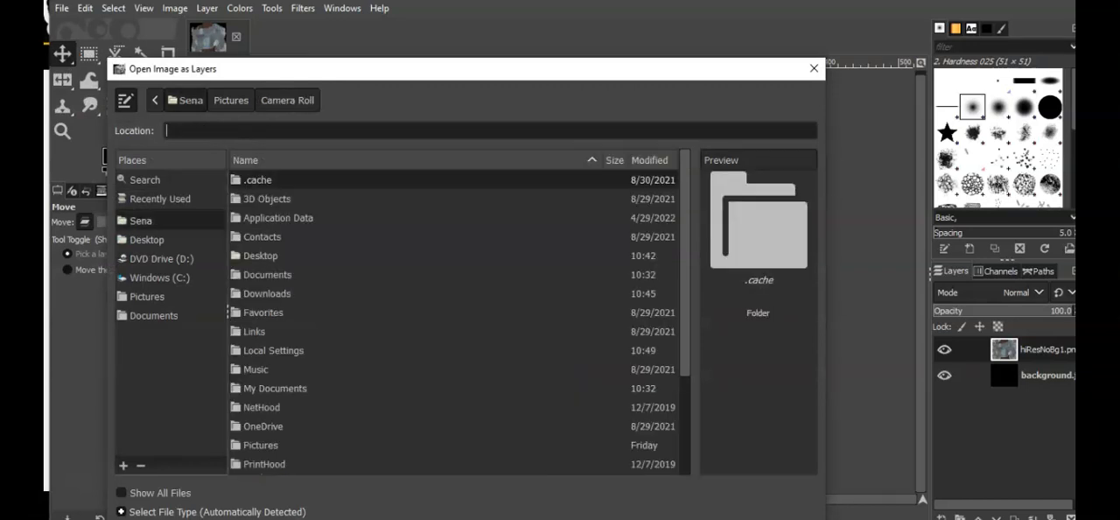
pyautogui.doubleClick(267, 293)
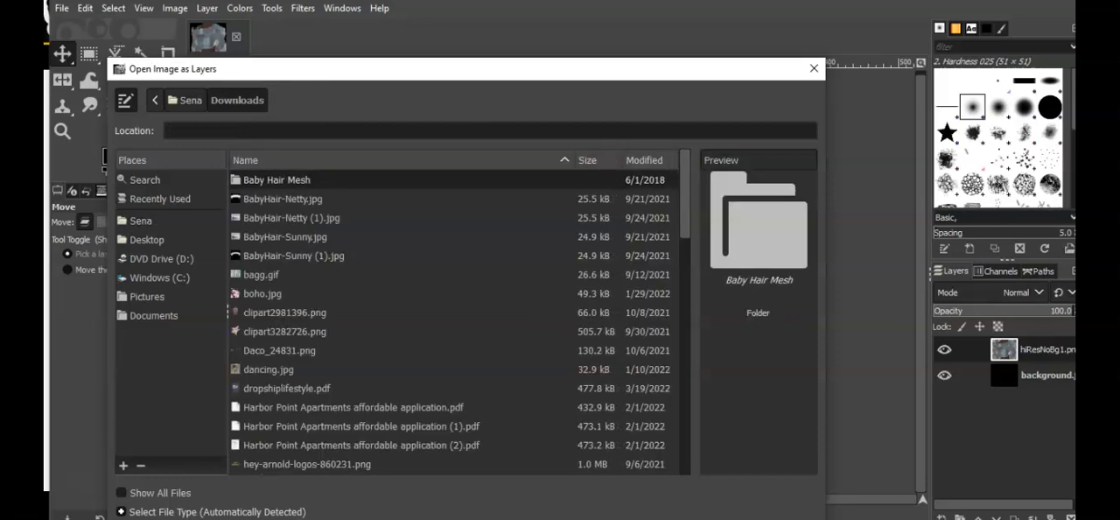
pyautogui.scroll(-1, 455, 314)
pyautogui.scroll(-1, 455, 315)
pyautogui.scroll(-1, 455, 315)
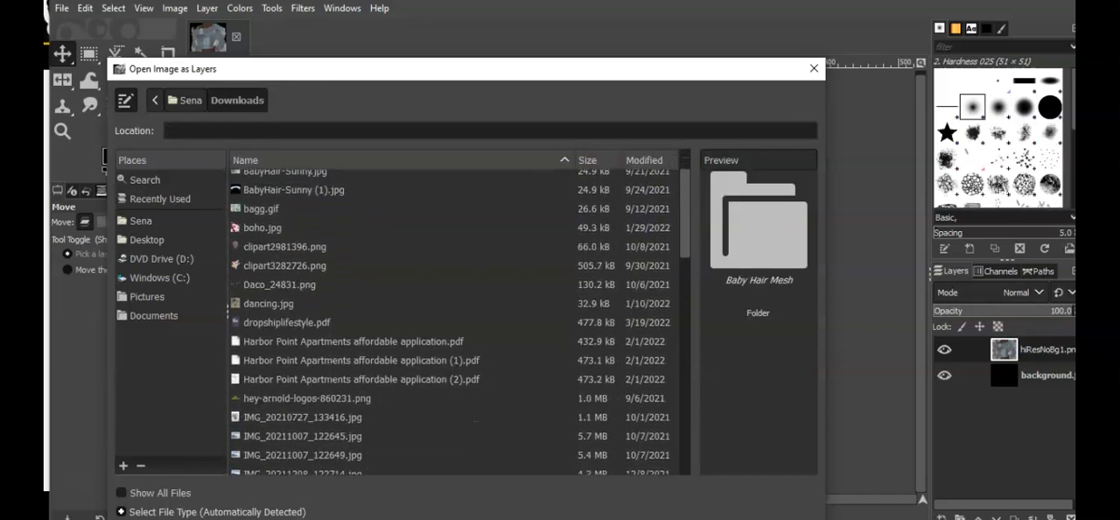
pyautogui.scroll(-1, 459, 320)
pyautogui.scroll(-1, 459, 320)
pyautogui.scroll(-2, 460, 320)
pyautogui.scroll(-1, 460, 320)
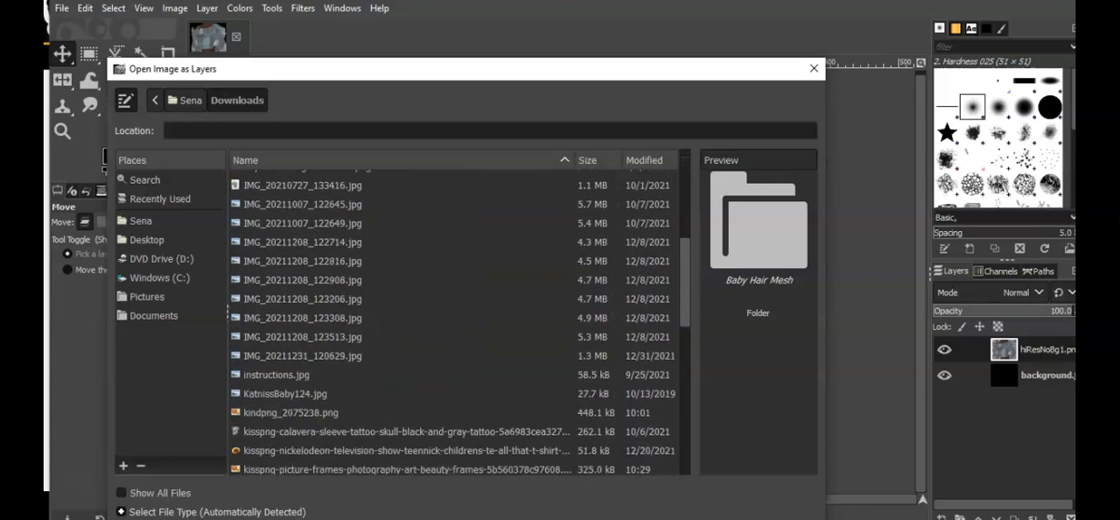
pyautogui.scroll(-1, 459, 320)
pyautogui.scroll(-1, 459, 321)
pyautogui.scroll(-1, 459, 320)
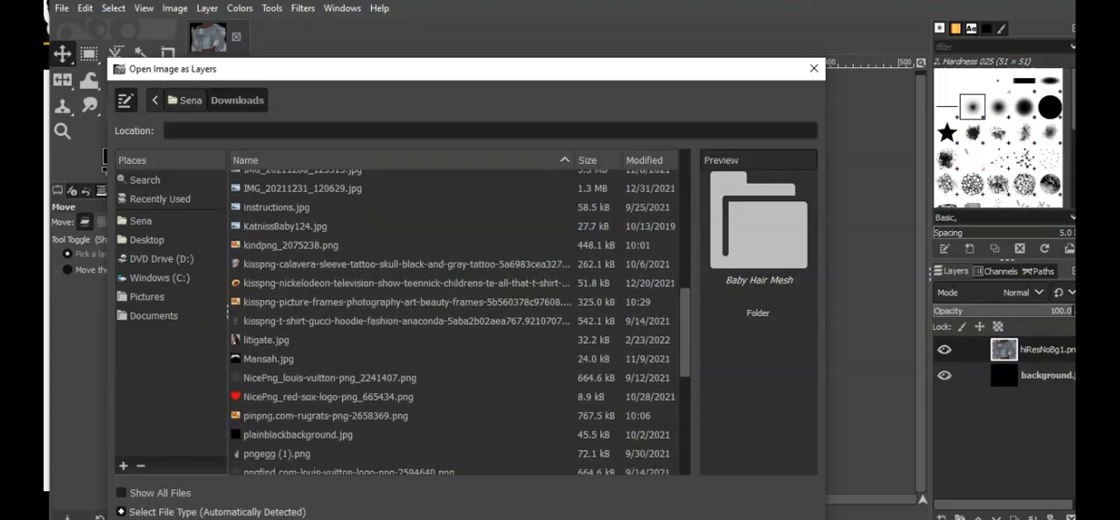
pyautogui.click(407, 304)
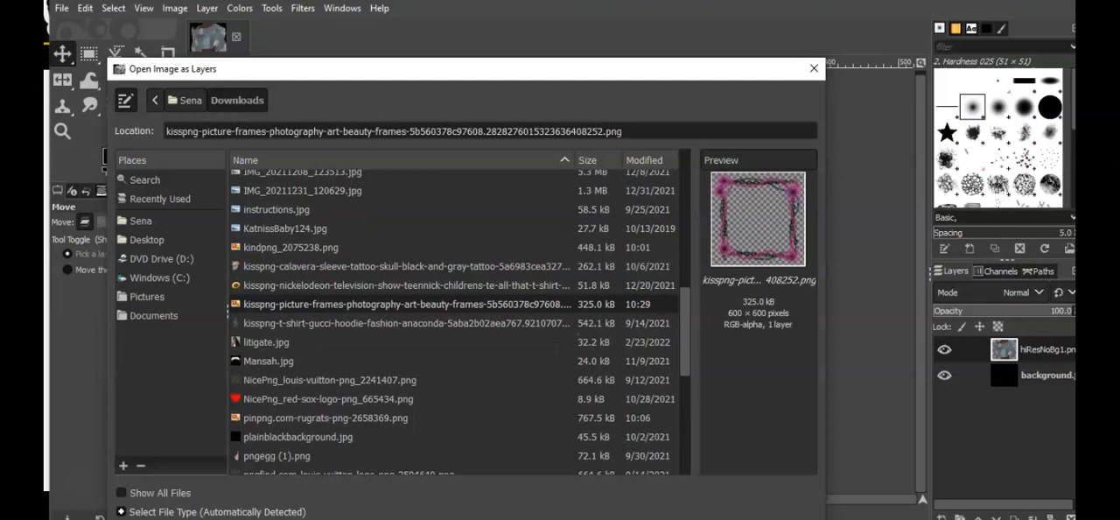
pyautogui.press('Return')
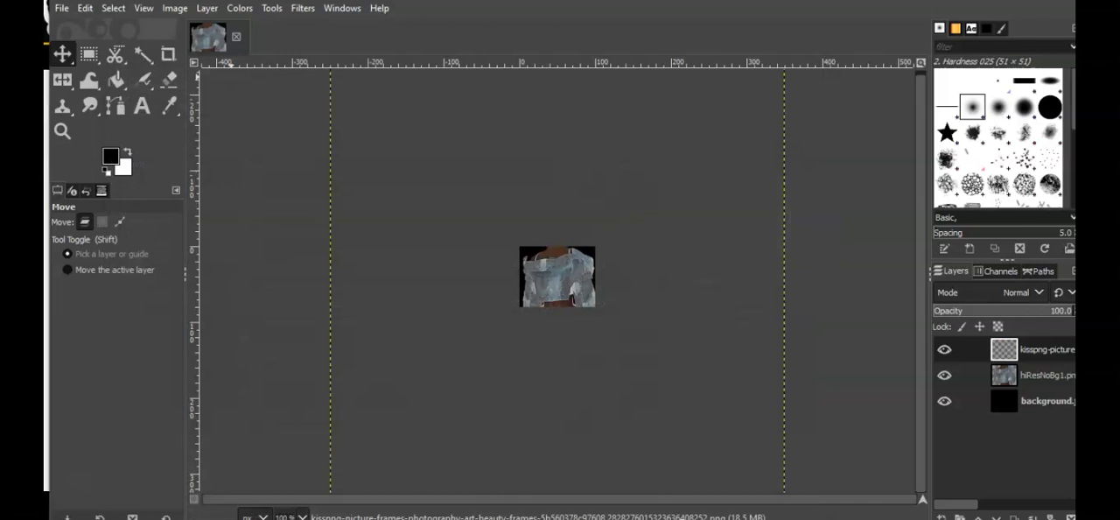
# Step: Scale the frame layer to 100 × 80 pixels, then undo that scaling
pyautogui.click(207, 8)
pyautogui.press('Return')
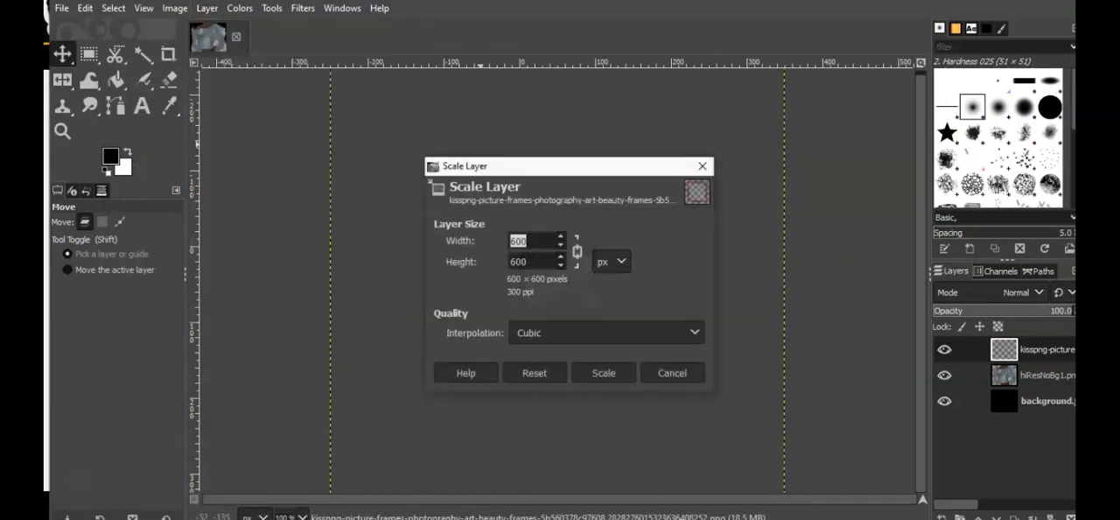
pyautogui.write('100')
pyautogui.press('Tab')
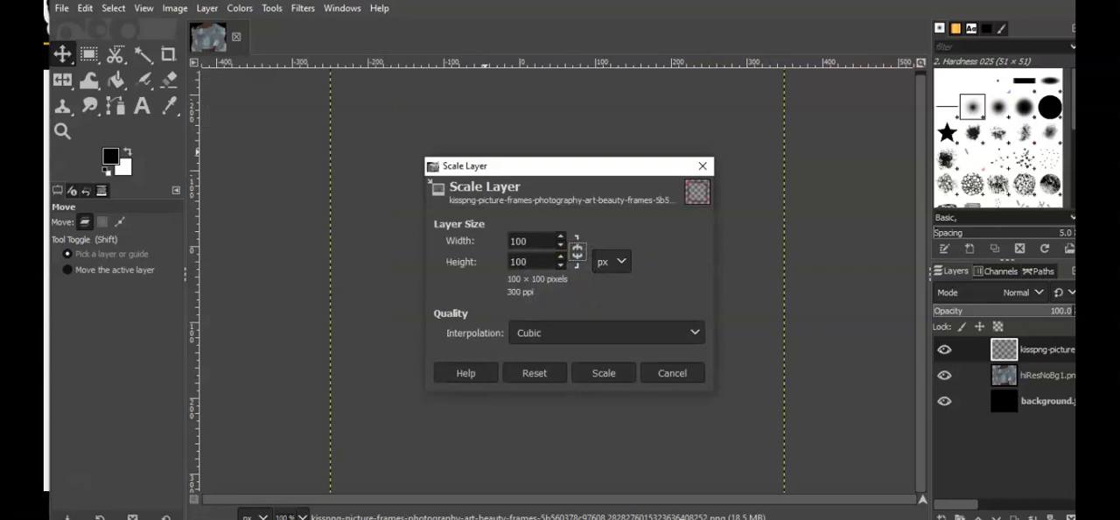
pyautogui.write('80')
pyautogui.click(604, 373)
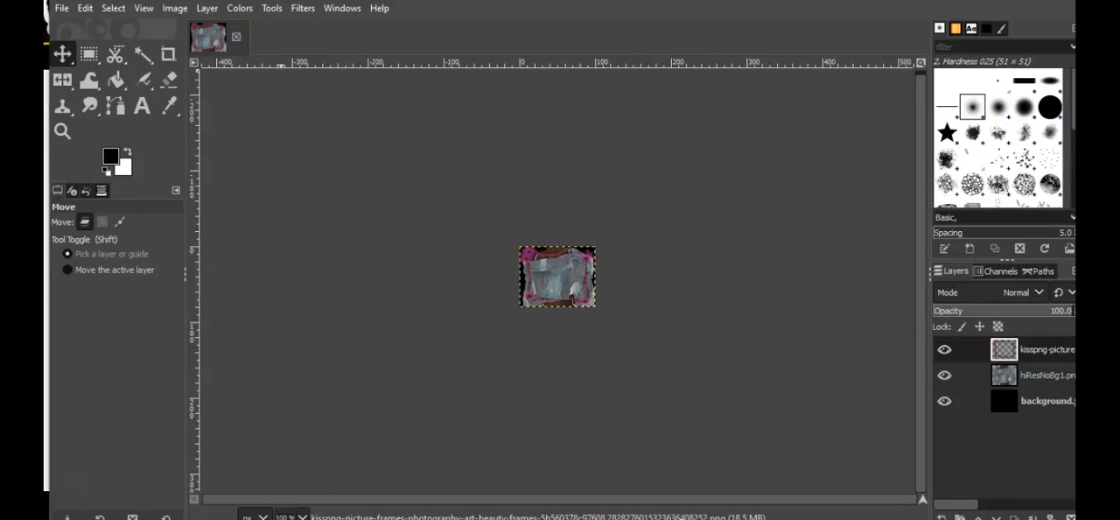
pyautogui.click(85, 8)
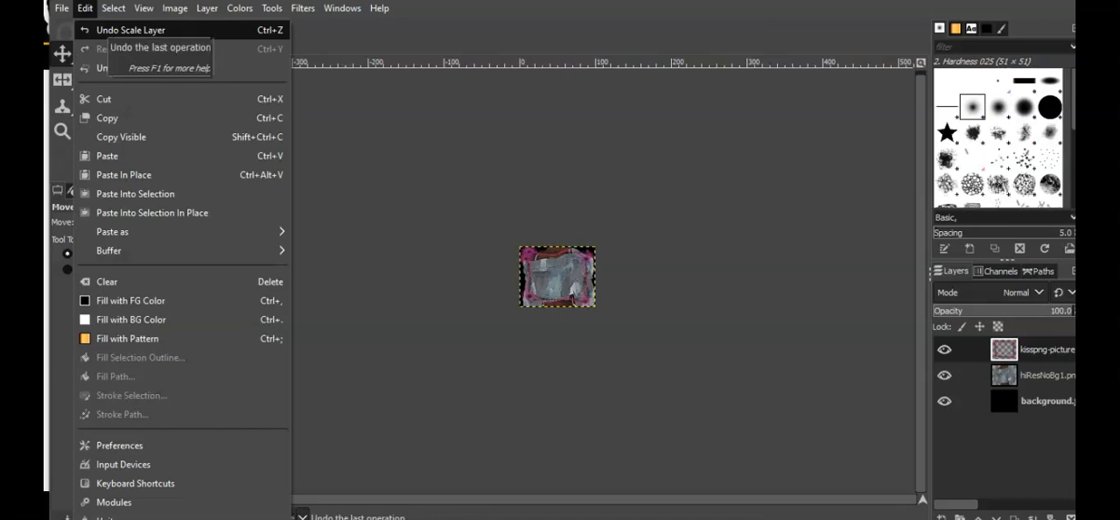
pyautogui.click(131, 30)
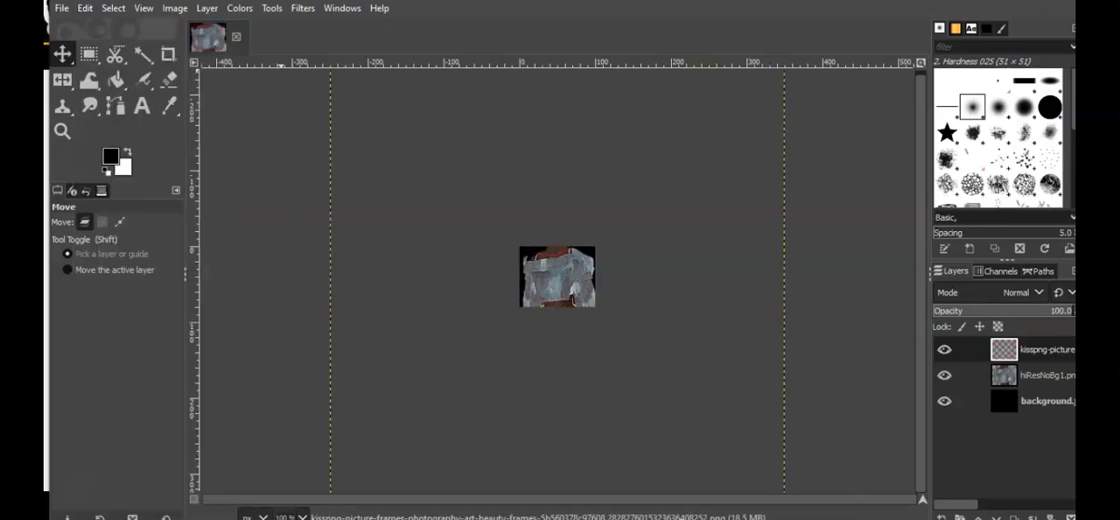
# Step: Rescale the frame layer to 100 × 100 pixels around the avatar
pyautogui.click(207, 8)
pyautogui.click(229, 281)
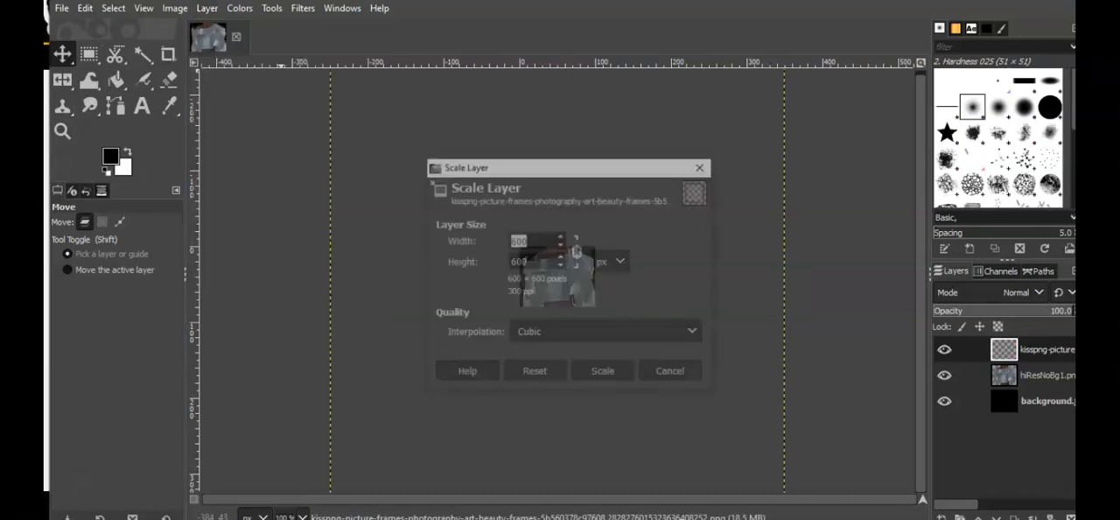
pyautogui.write('100')
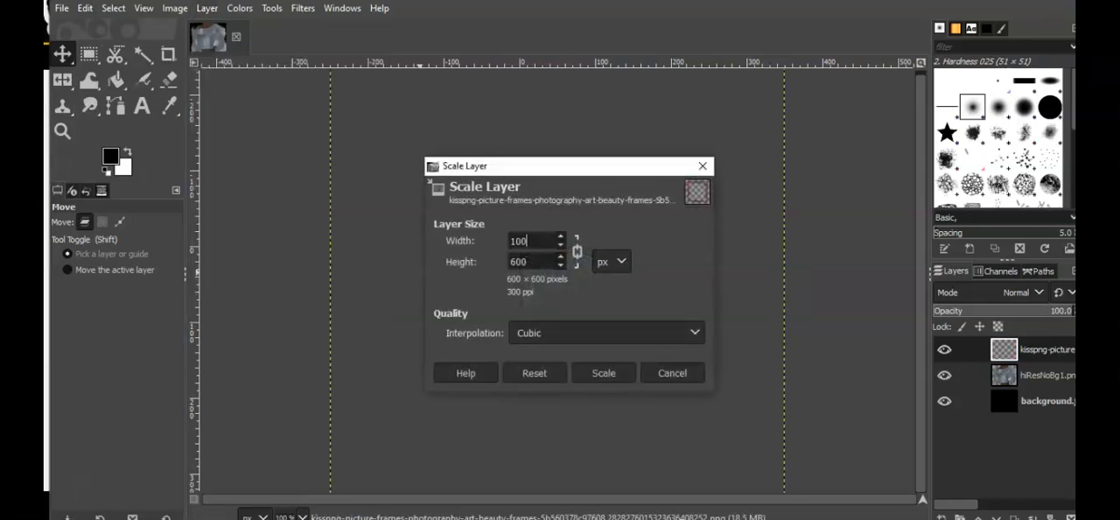
pyautogui.press('Tab')
pyautogui.click(604, 373)
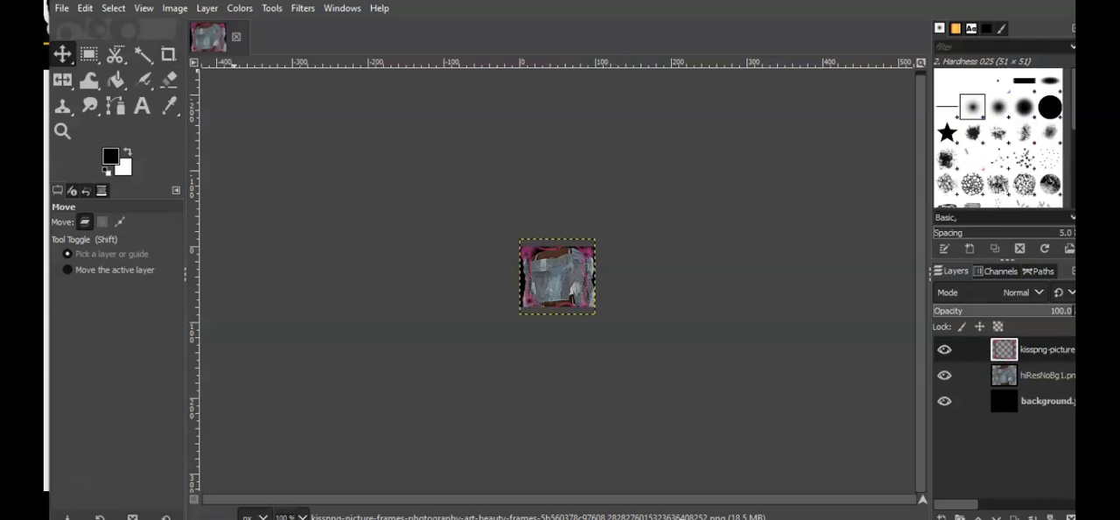
# Step: Start Open as Layers on Downloads and preview kindpng_2075238.png
pyautogui.click(61, 8)
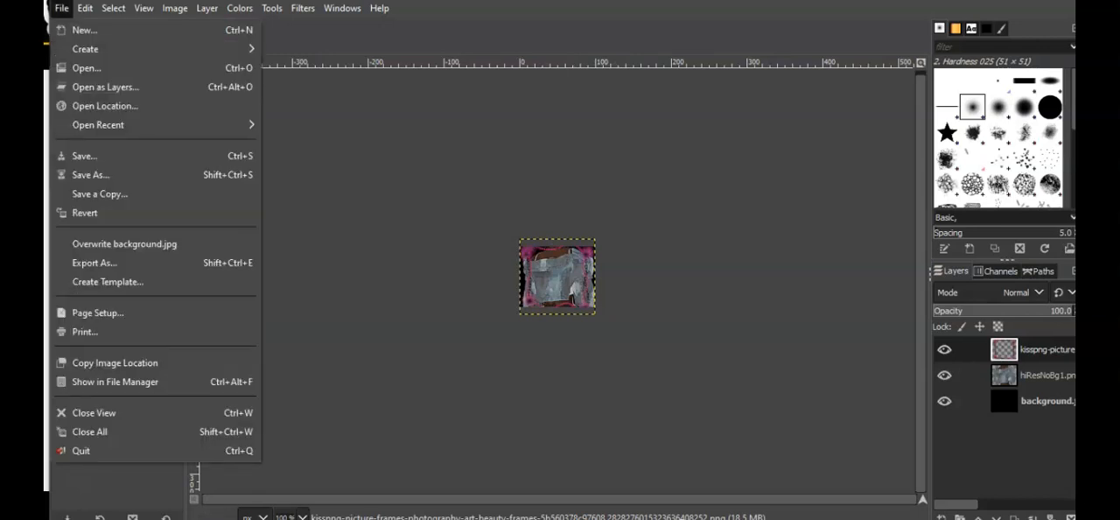
pyautogui.click(105, 87)
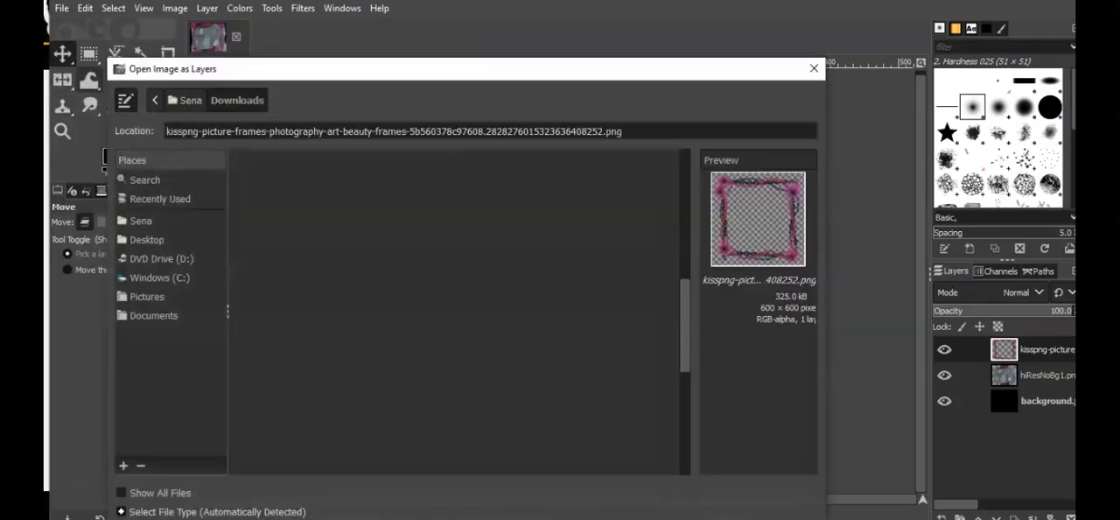
pyautogui.scroll(-3, 459, 322)
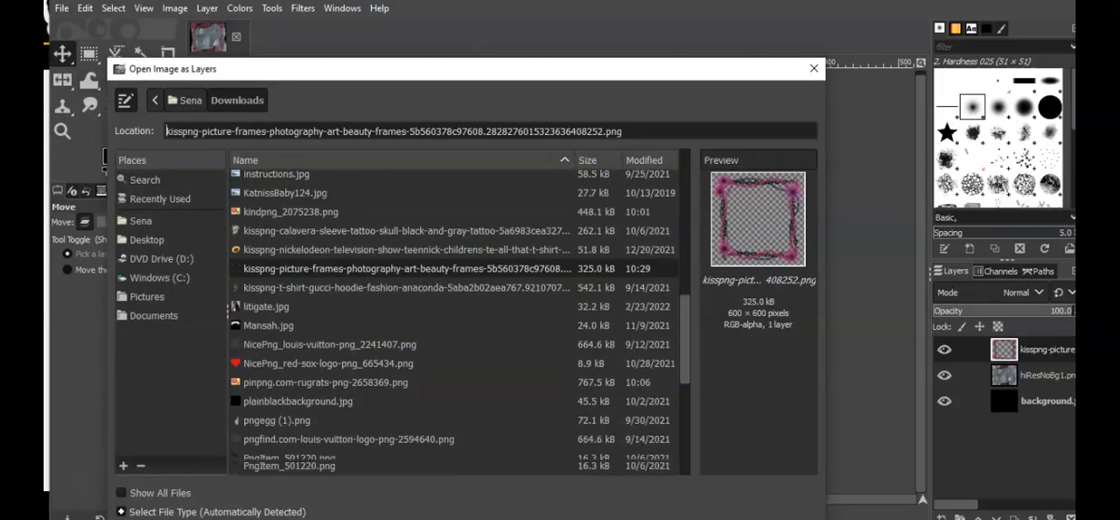
pyautogui.scroll(-3, 459, 322)
pyautogui.scroll(-3, 459, 322)
pyautogui.scroll(-2, 460, 322)
pyautogui.scroll(-2, 459, 322)
pyautogui.scroll(-1, 460, 322)
pyautogui.scroll(4, 459, 322)
pyautogui.scroll(1, 459, 322)
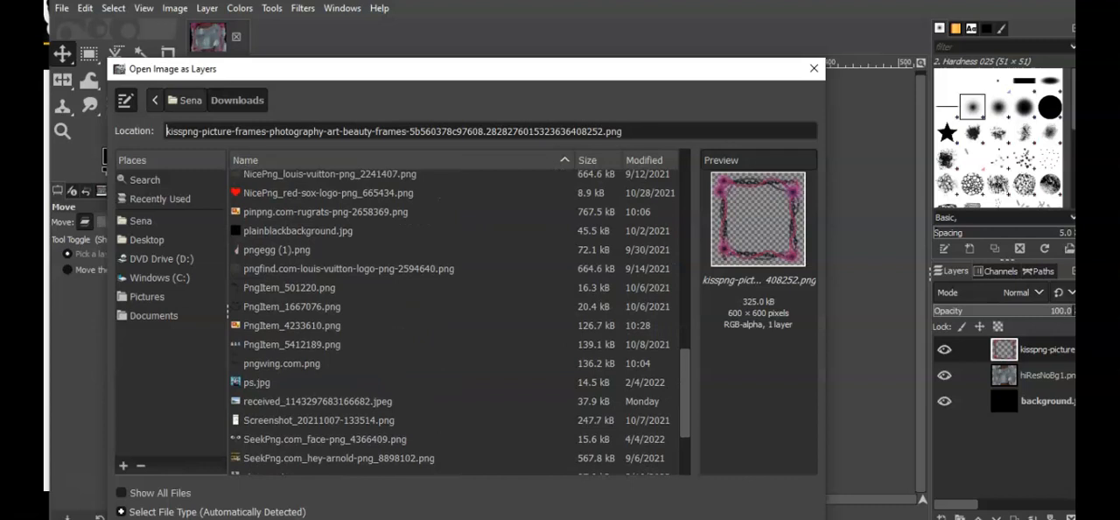
pyautogui.scroll(2, 459, 321)
pyautogui.scroll(3, 459, 322)
pyautogui.scroll(2, 459, 322)
pyautogui.scroll(1, 460, 322)
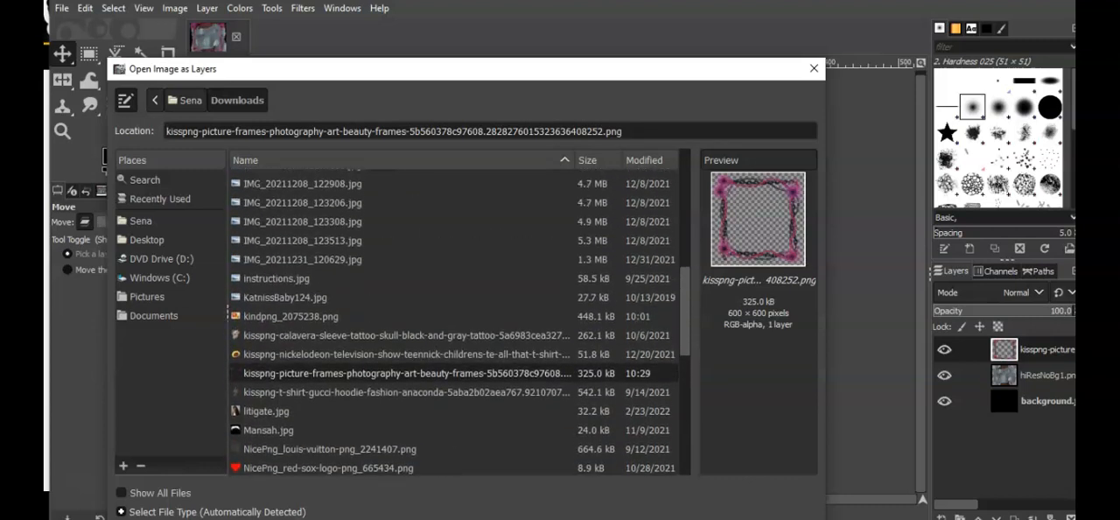
pyautogui.press('Up')
pyautogui.press('Up')
pyautogui.press('Up')
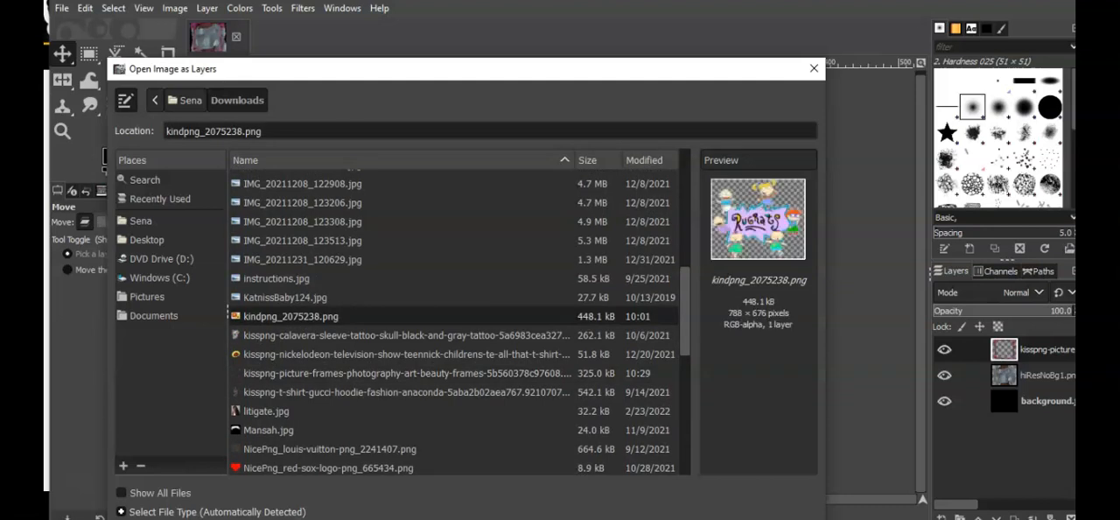
pyautogui.scroll(5, 458, 318)
pyautogui.scroll(4, 459, 319)
pyautogui.scroll(4, 458, 319)
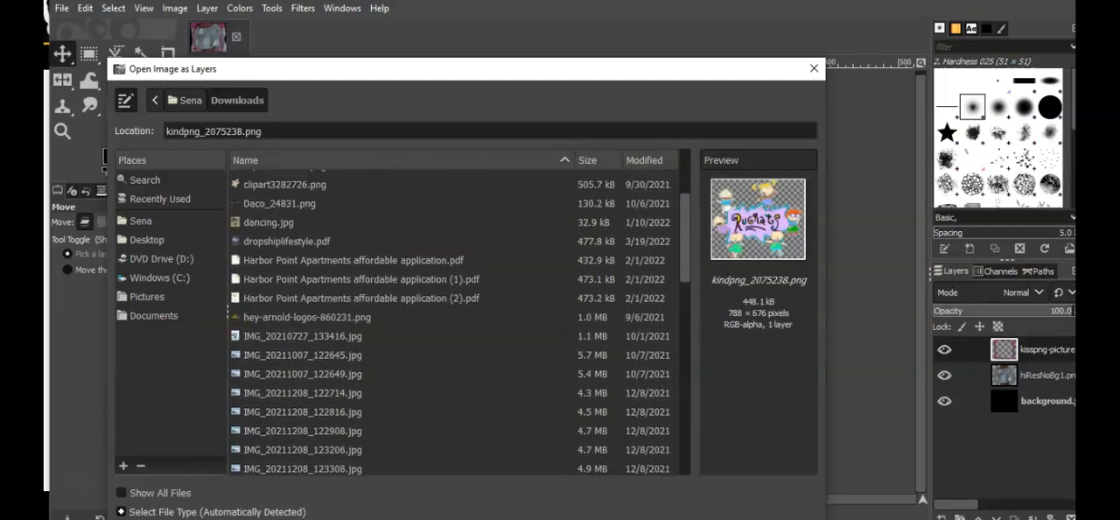
pyautogui.scroll(3, 458, 318)
pyautogui.scroll(1, 459, 319)
pyautogui.scroll(-4, 458, 318)
pyautogui.scroll(-5, 458, 319)
pyautogui.scroll(-4, 458, 319)
pyautogui.scroll(-3, 459, 318)
pyautogui.scroll(-4, 459, 318)
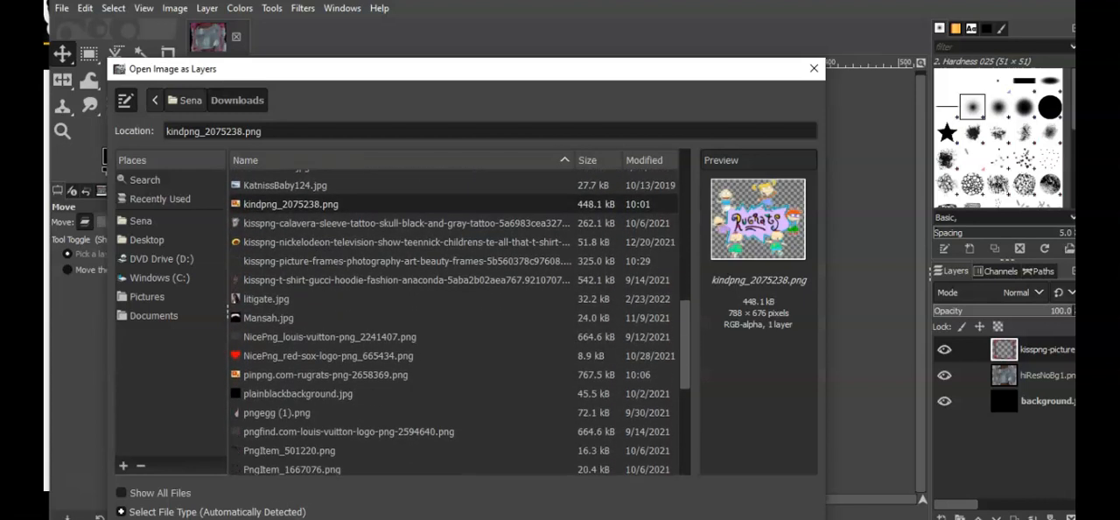
pyautogui.scroll(-2, 458, 318)
pyautogui.scroll(-1, 459, 318)
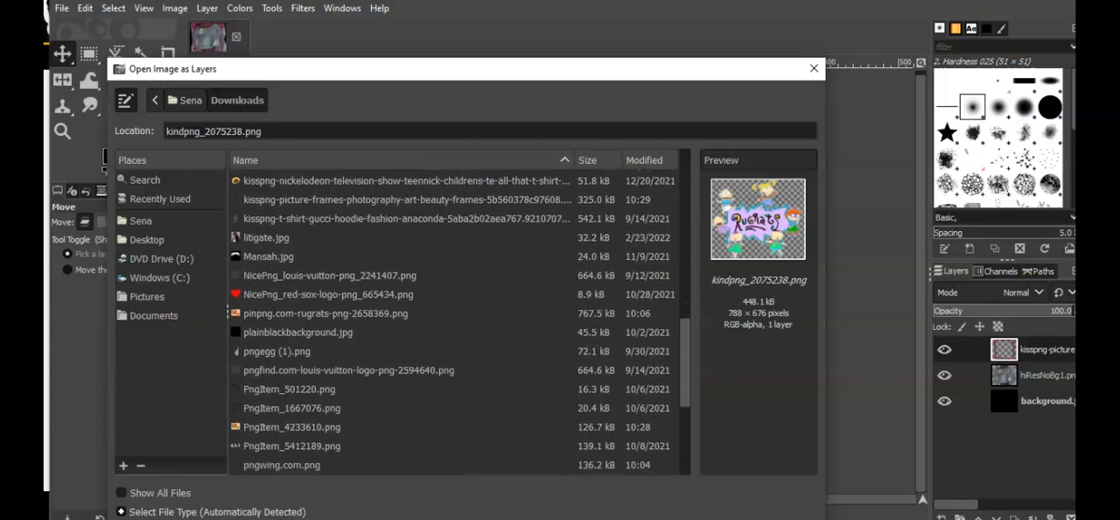
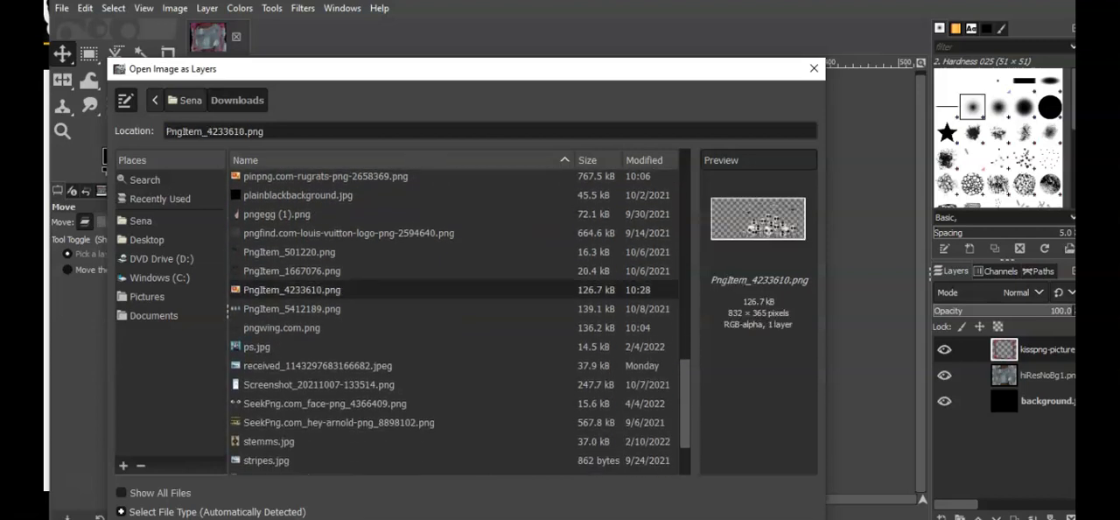
# Step: Add PngItem_4233610.png as a layer, scale it to 100×44 px, and nudge it down-right
pyautogui.press('Return')
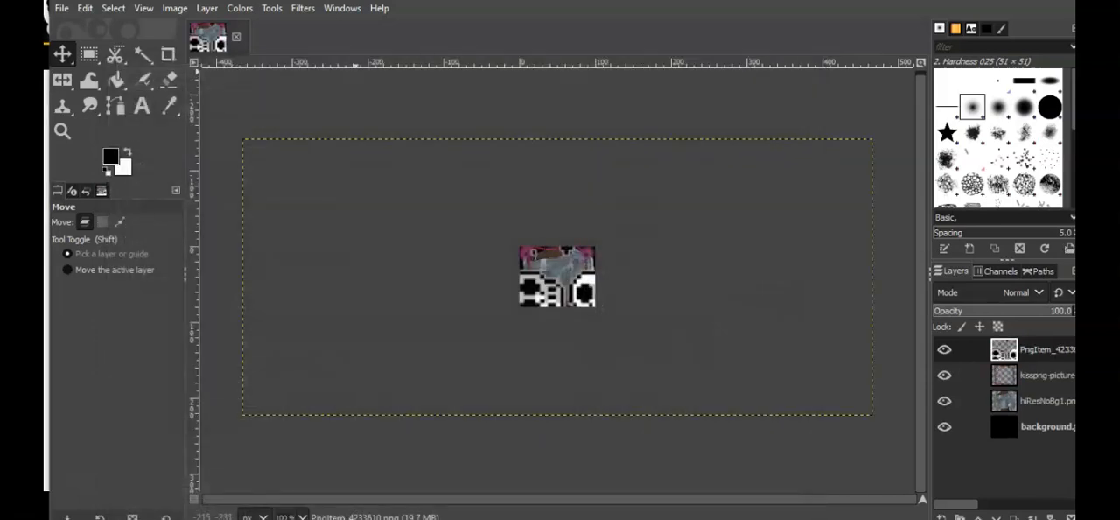
pyautogui.click(206, 8)
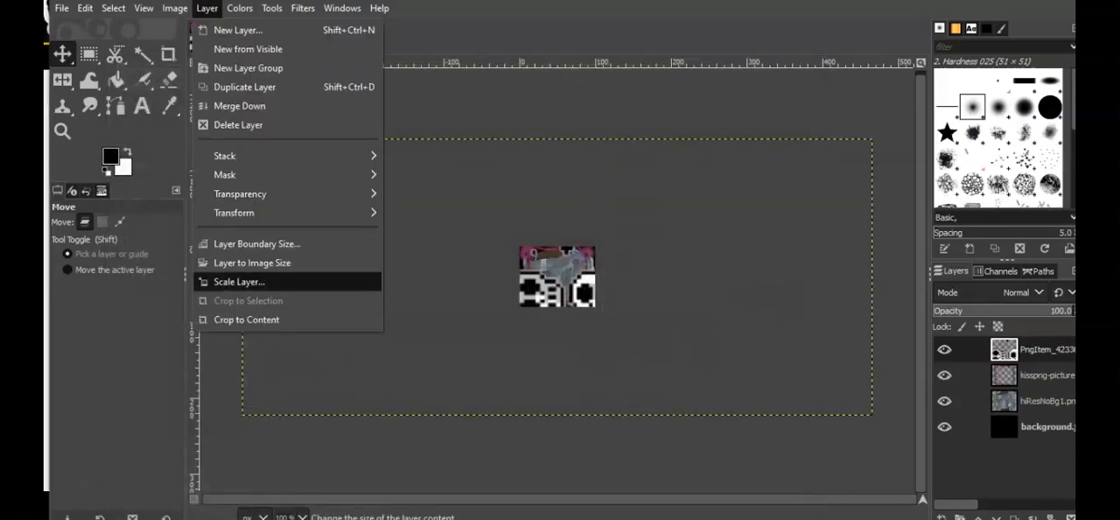
pyautogui.press('Return')
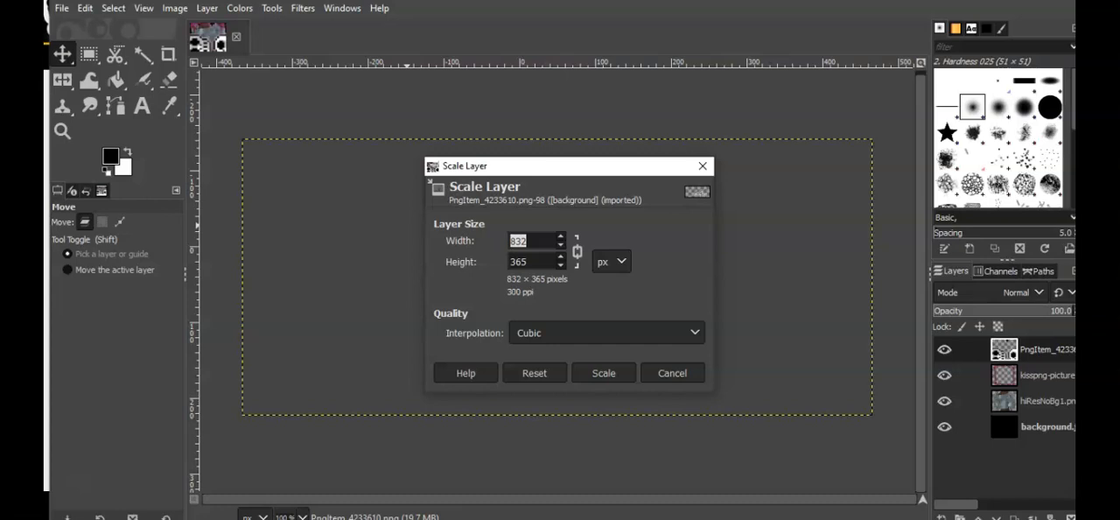
pyautogui.write('100')
pyautogui.press('Tab')
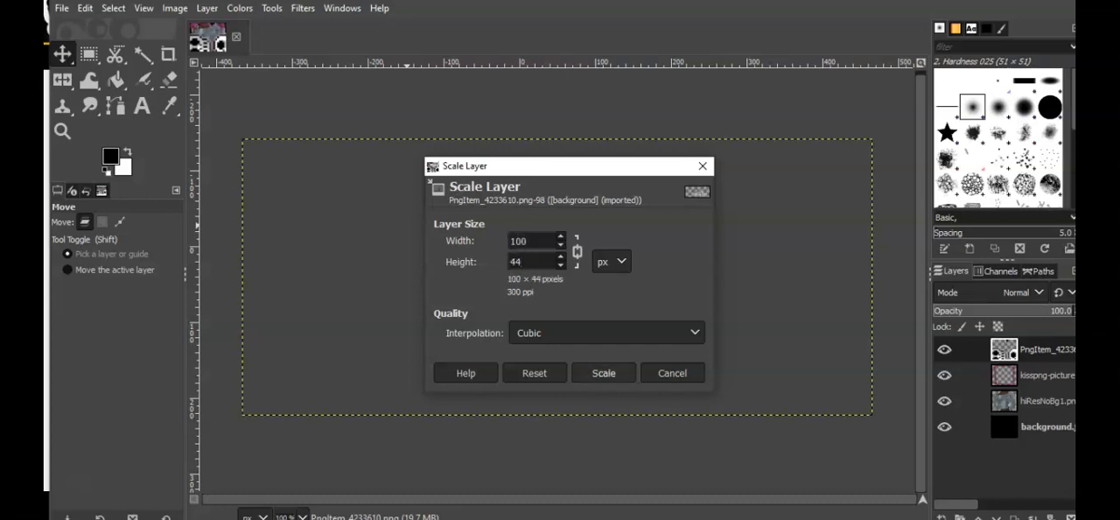
pyautogui.click(604, 373)
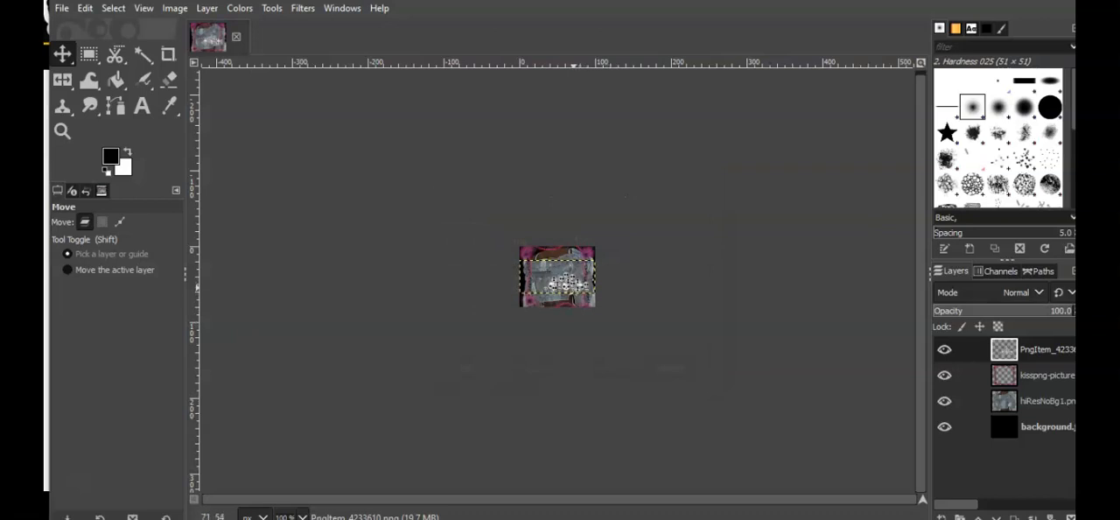
pyautogui.moveTo(576, 292); pyautogui.dragTo(586, 307)
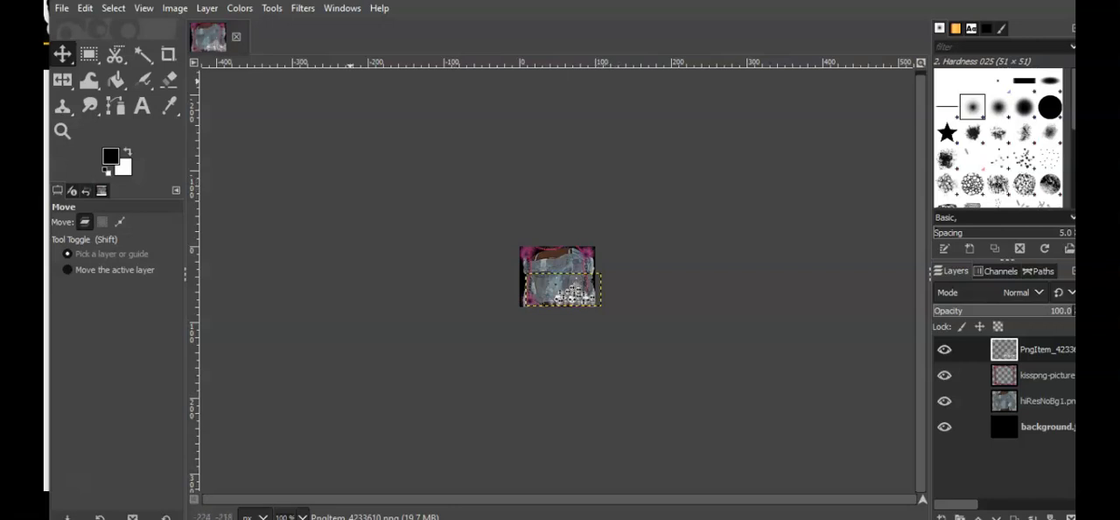
# Step: Merge the skull layer and then the picture layer down into the jacket layer
pyautogui.click(208, 8)
pyautogui.click(241, 105)
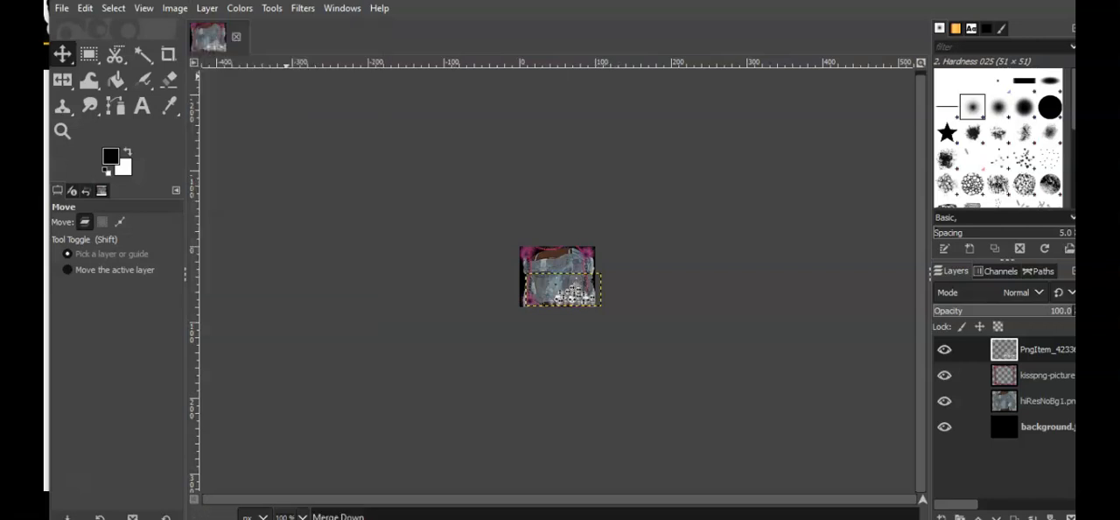
pyautogui.click(207, 8)
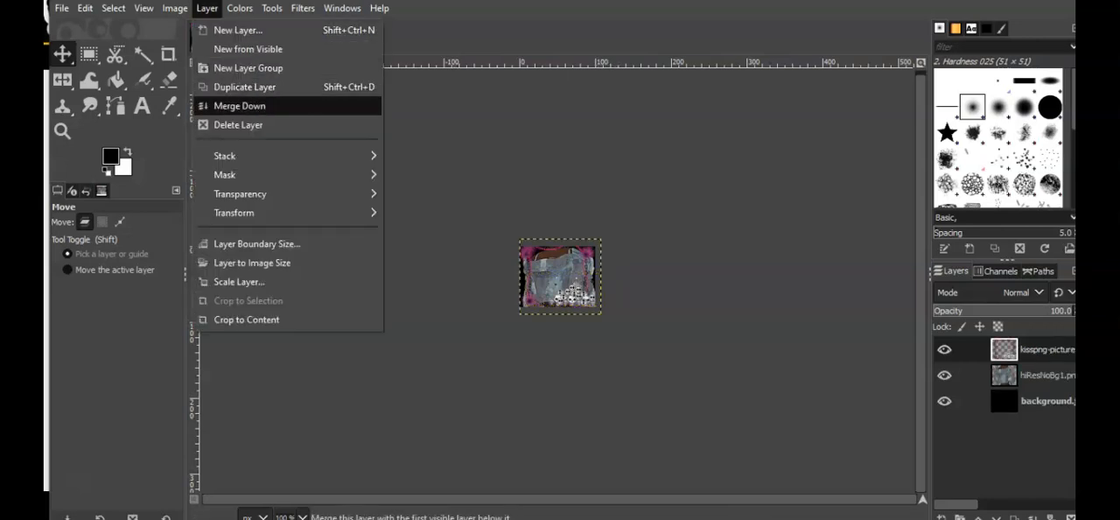
pyautogui.click(241, 105)
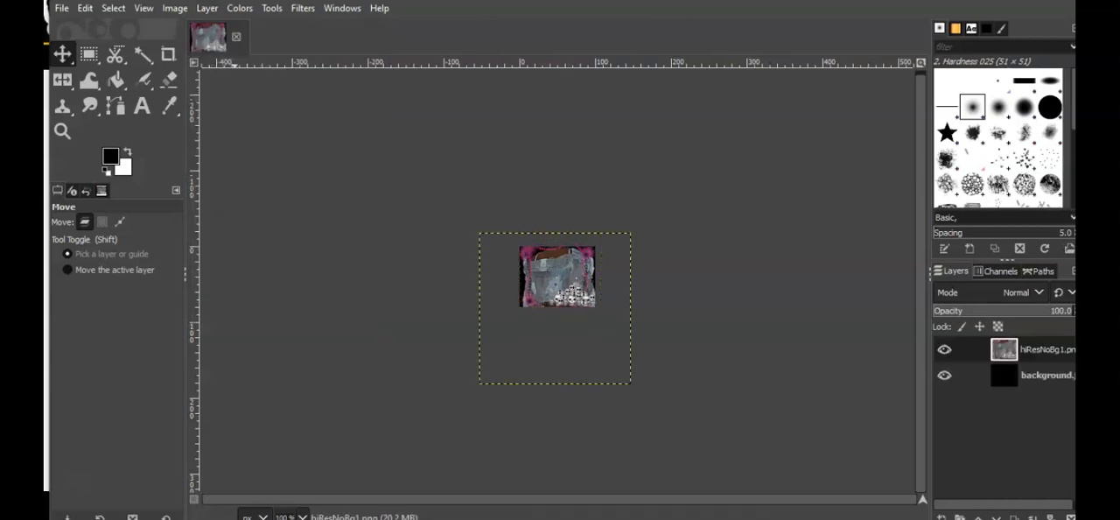
# Step: Overwrite background.jpg with the merged composition as JPEG
pyautogui.click(61, 8)
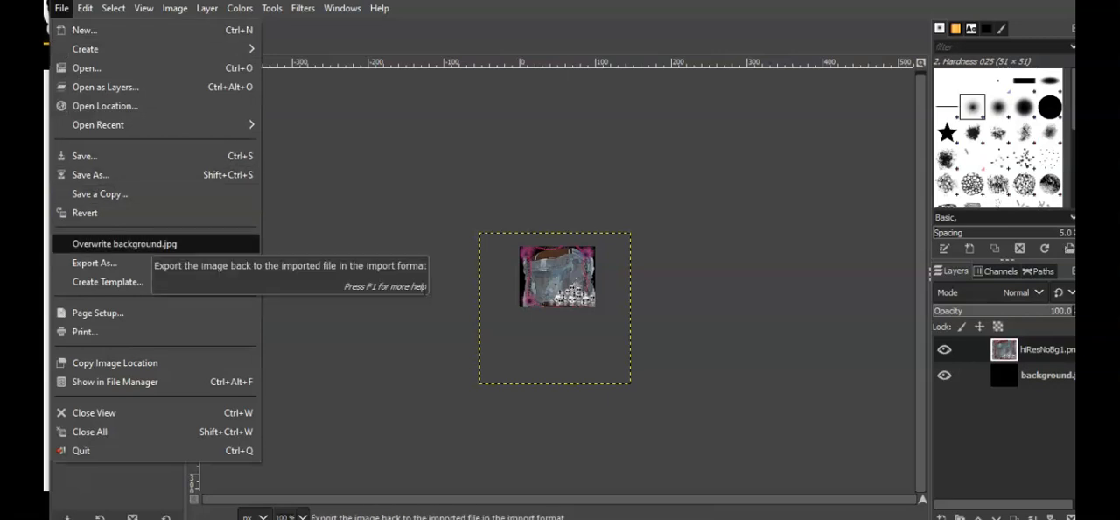
pyautogui.click(131, 243)
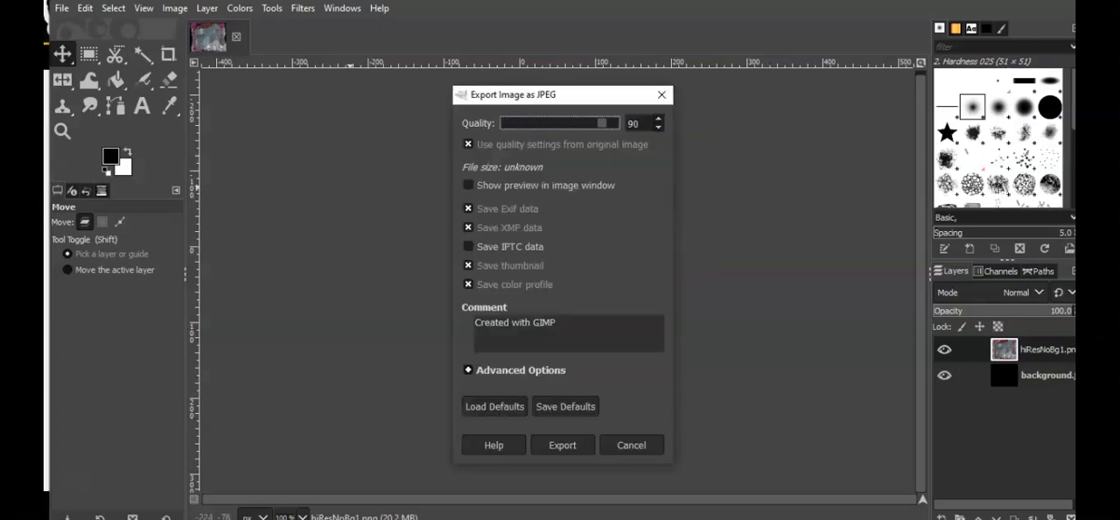
pyautogui.press('Return')
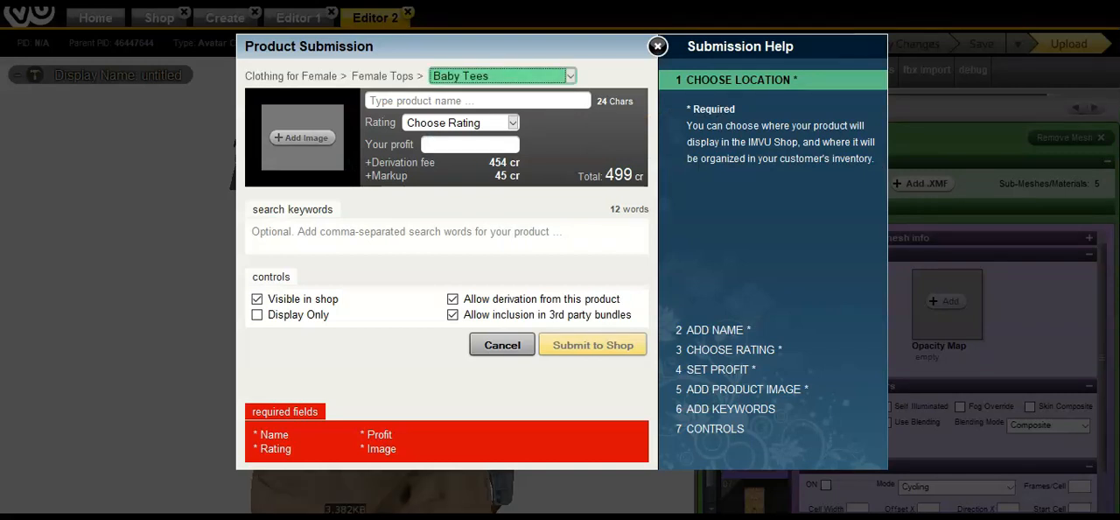
pyautogui.click(303, 137)
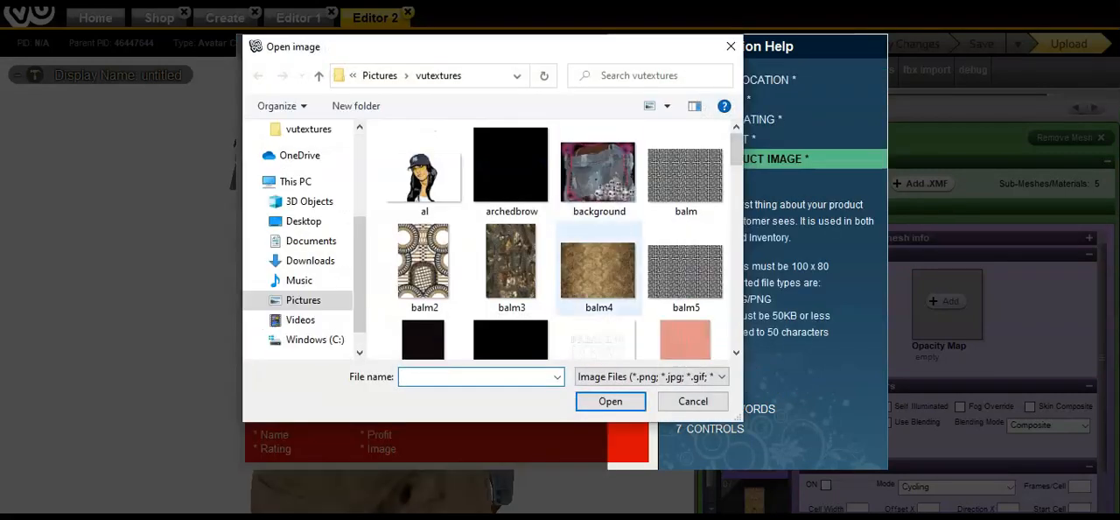
pyautogui.doubleClick(598, 170)
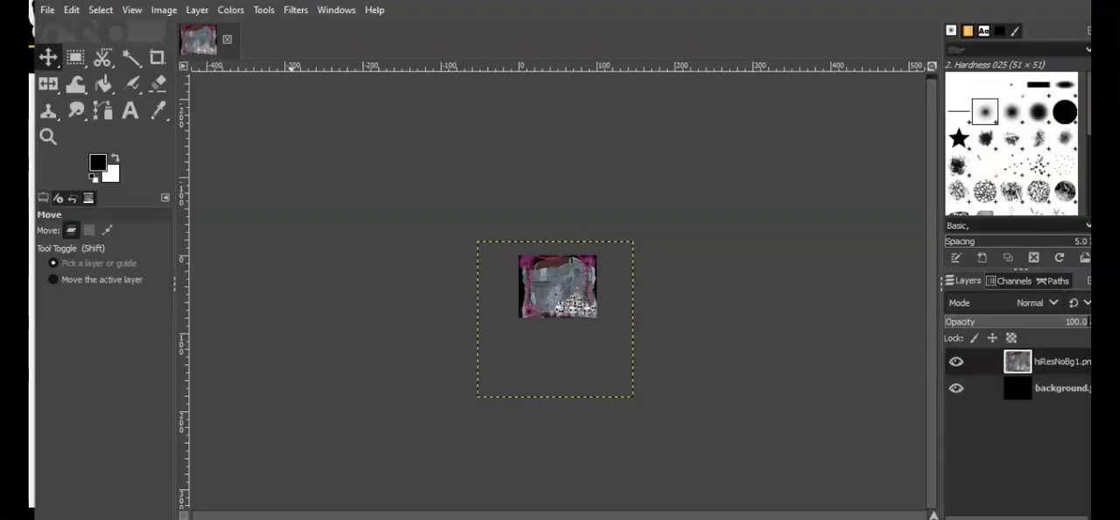
# Step: Undo merges, move and scaling back to the plain jacket and background layers
pyautogui.hotkey('alt', 'e')
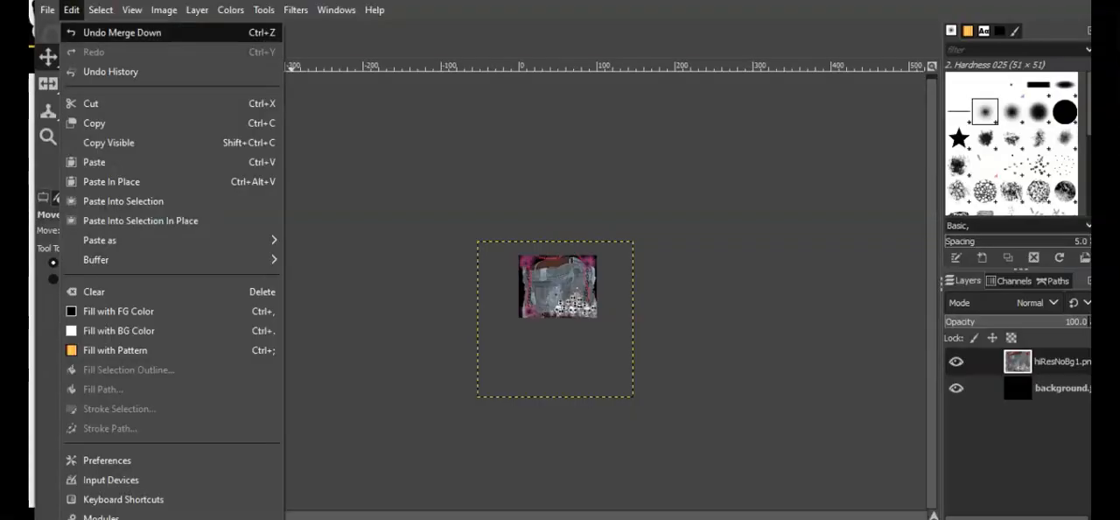
pyautogui.press('Return')
pyautogui.hotkey('alt', 'e')
pyautogui.press('Return')
pyautogui.hotkey('alt', 'e')
pyautogui.press('Return')
pyautogui.hotkey('alt', 'e')
pyautogui.press('Return')
pyautogui.hotkey('alt', 'e')
pyautogui.press('Return')
pyautogui.hotkey('alt', 'e')
pyautogui.press('Return')
pyautogui.hotkey('alt', 'e')
pyautogui.press('Return')
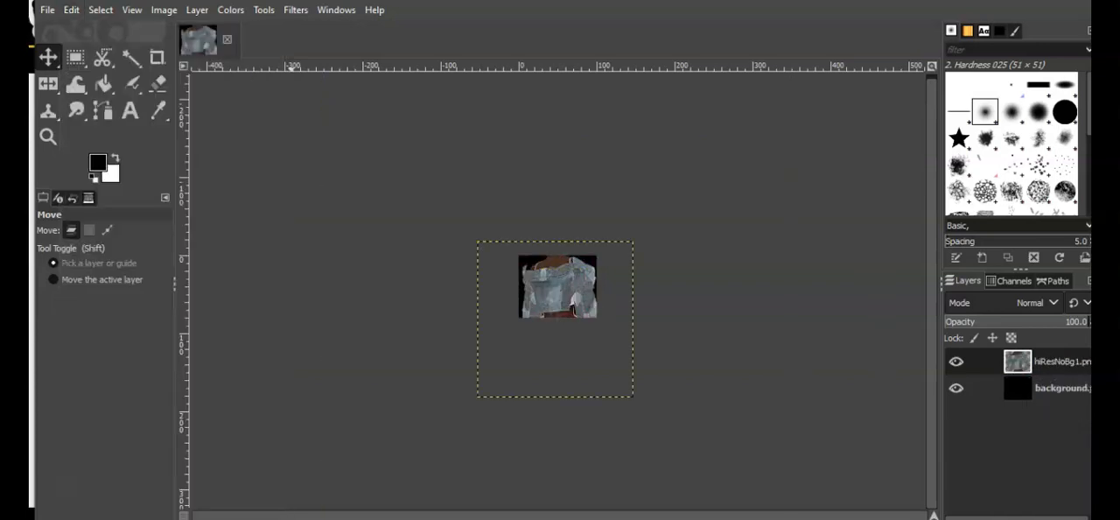
# Step: Reopen PngItem_4233610.png as a new unscaled skull layer
pyautogui.hotkey('alt', 'f')
pyautogui.press('Down')
pyautogui.press('Down')
pyautogui.press('Down')
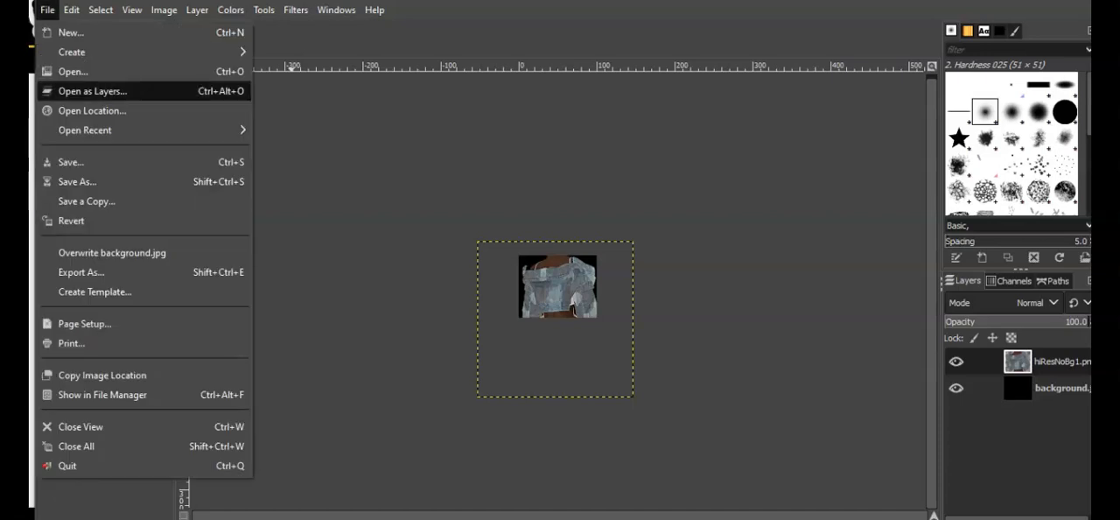
pyautogui.press('Return')
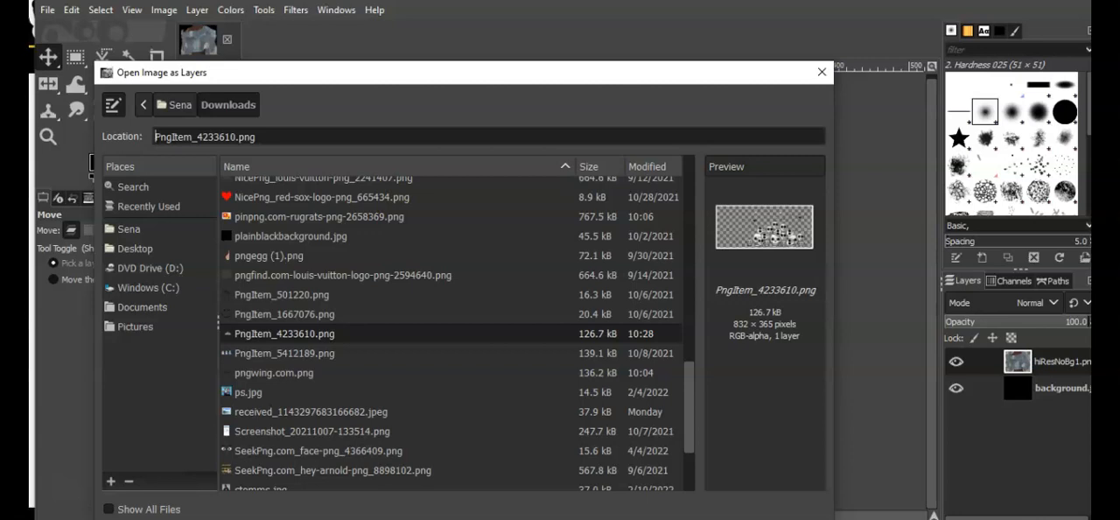
pyautogui.press('Return')
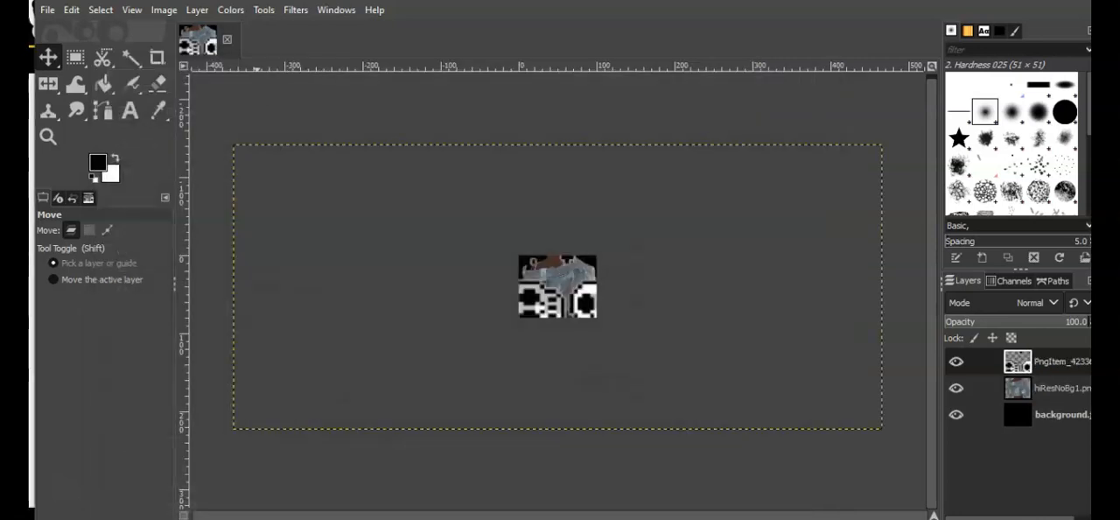
# Step: Scale the skull layer to 200 pixels wide
pyautogui.click(196, 10)
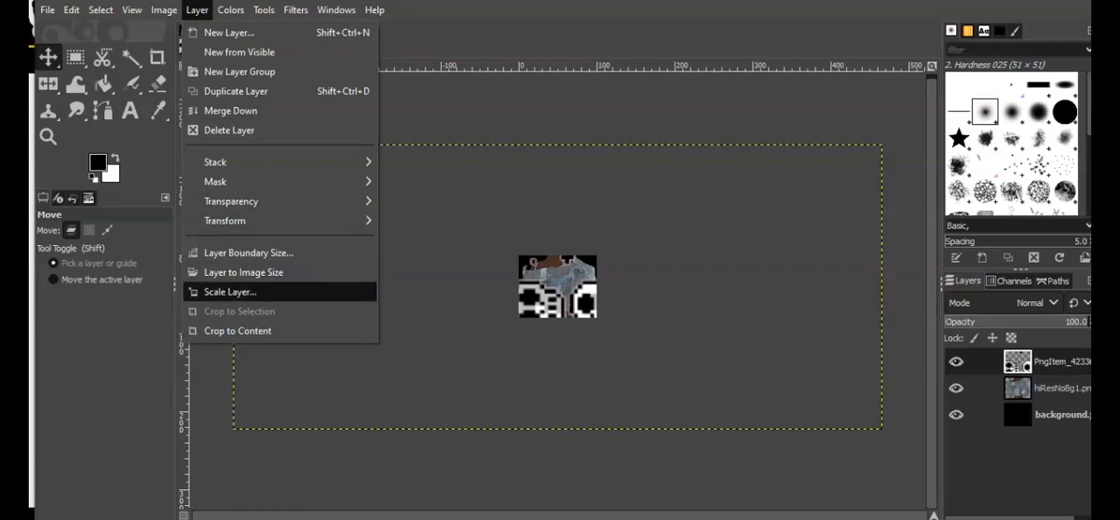
pyautogui.click(229, 292)
pyautogui.write('200')
pyautogui.click(605, 385)
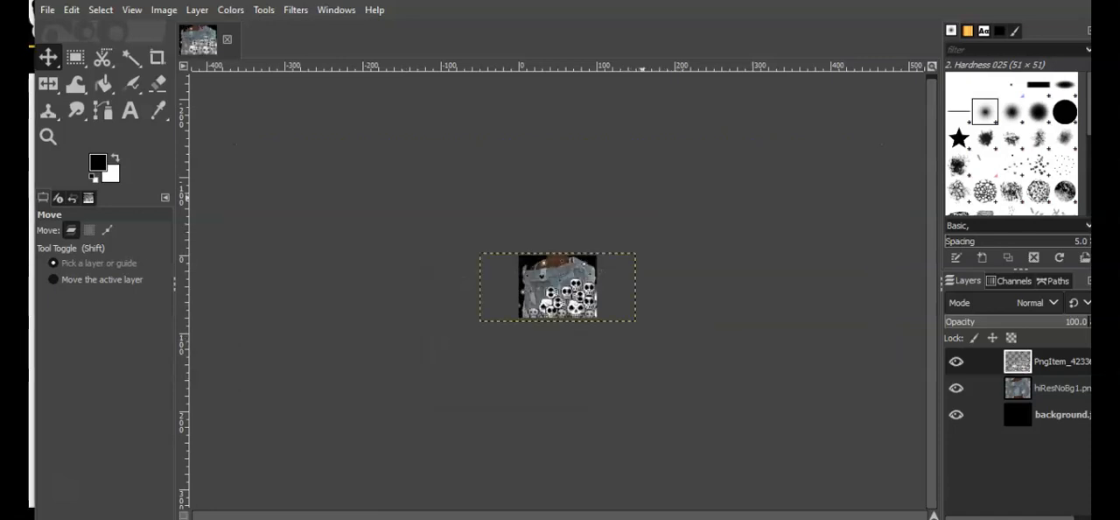
# Step: Merge the skull layer onto the jacket and overwrite background.jpg
pyautogui.click(198, 10)
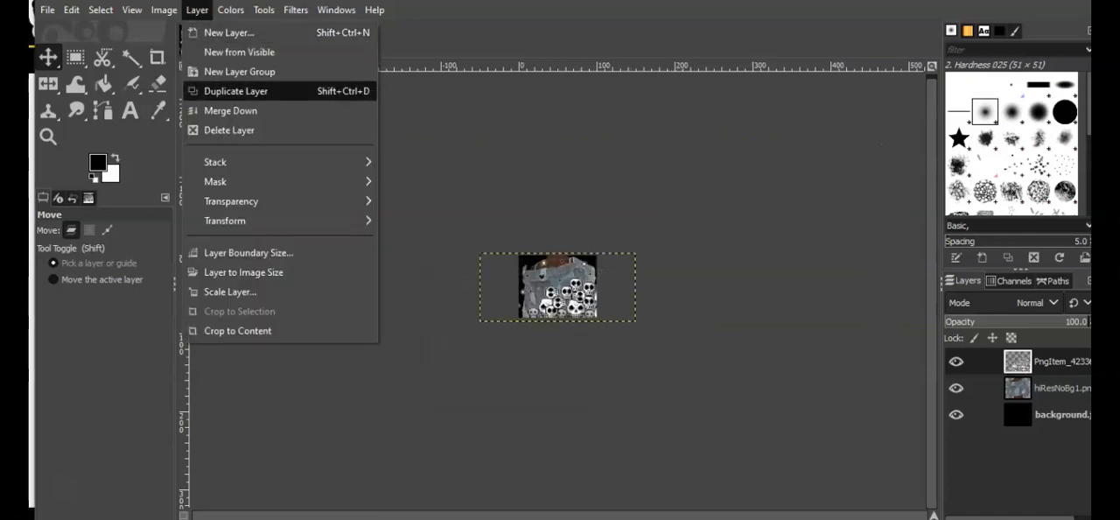
pyautogui.click(232, 110)
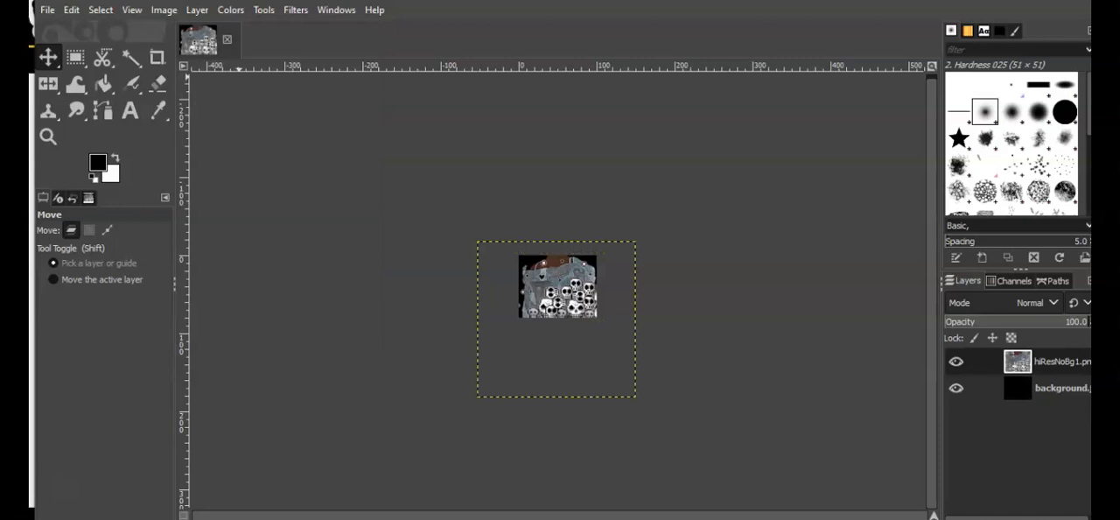
pyautogui.click(48, 10)
pyautogui.click(112, 252)
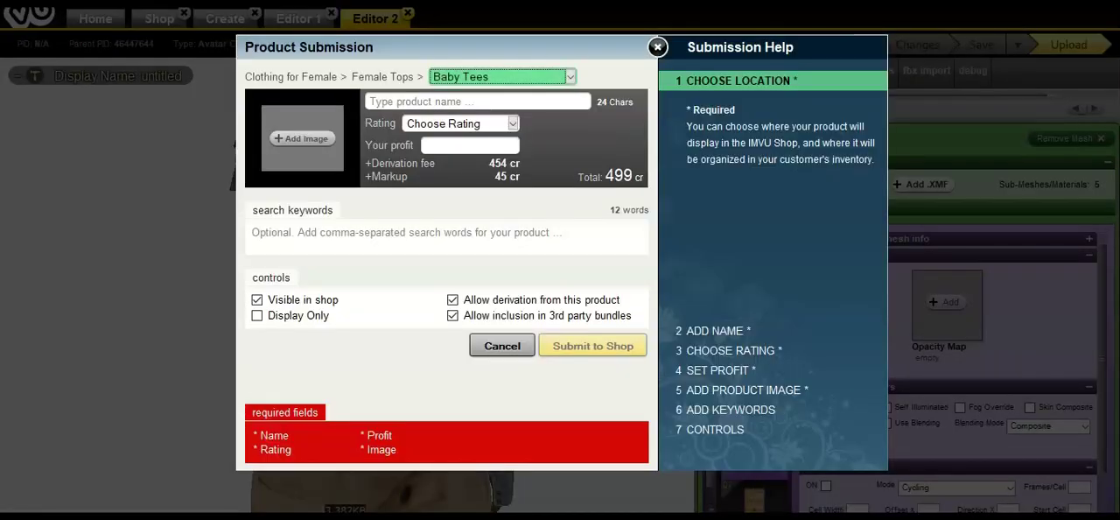
# Step: Load the background file as the product image and move to the search keywords field
pyautogui.click(302, 138)
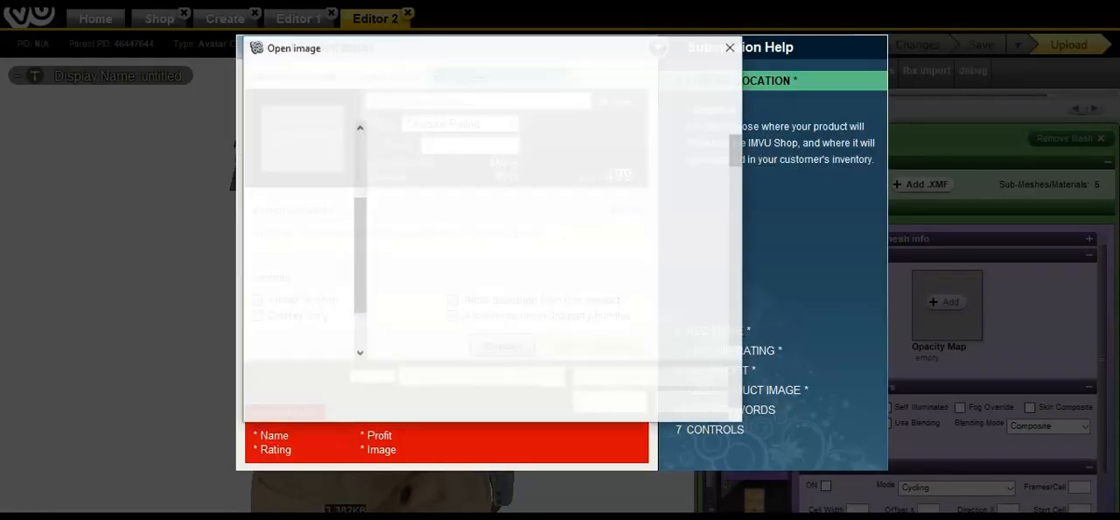
pyautogui.click(598, 175)
pyautogui.press('Return')
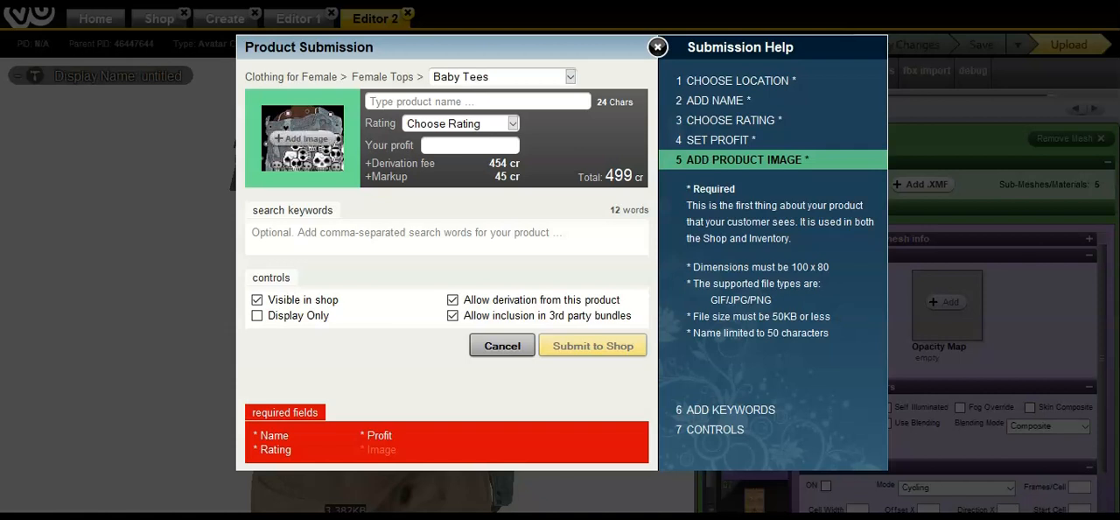
pyautogui.press('Tab')
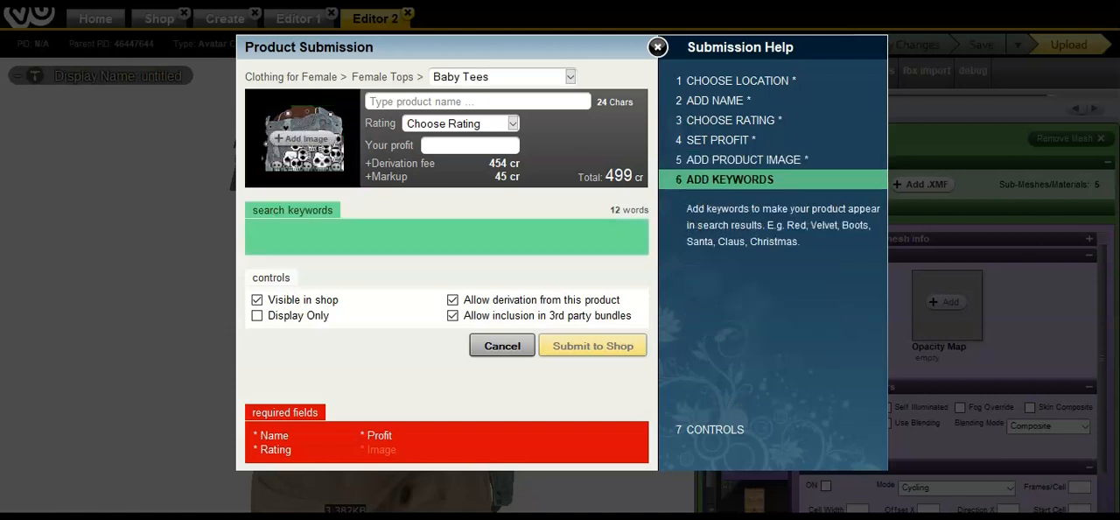